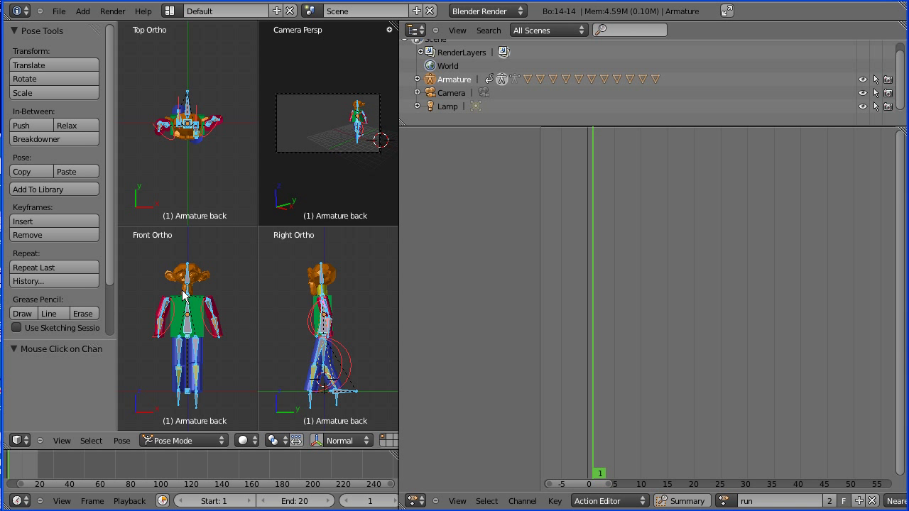
# - Show the 'walk' action in a Dope Sheet Action Editor in the right panel
pyautogui.click(415, 501)
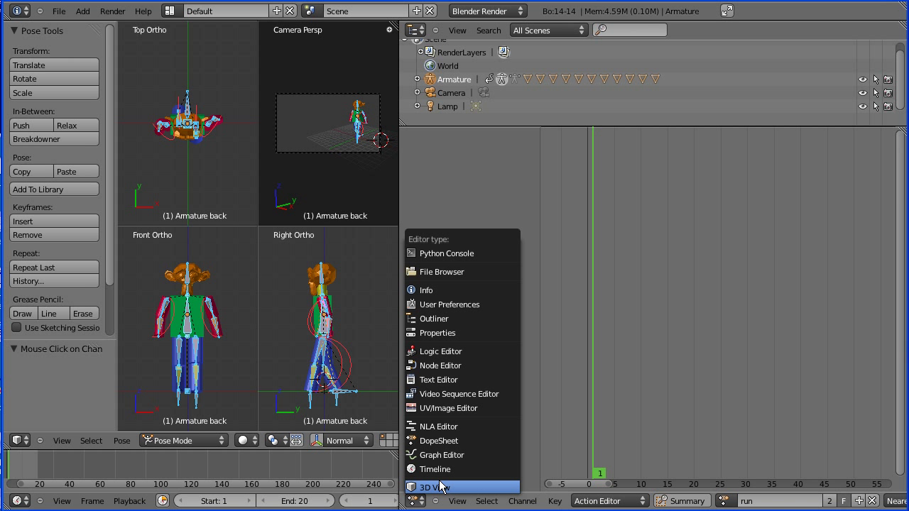
pyautogui.click(475, 441)
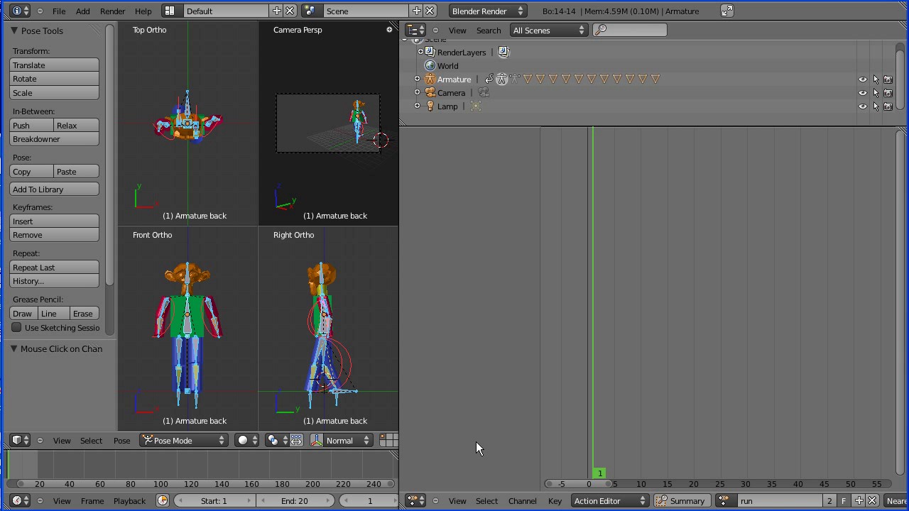
pyautogui.click(634, 503)
pyautogui.click(636, 469)
pyautogui.click(723, 501)
pyautogui.click(738, 365)
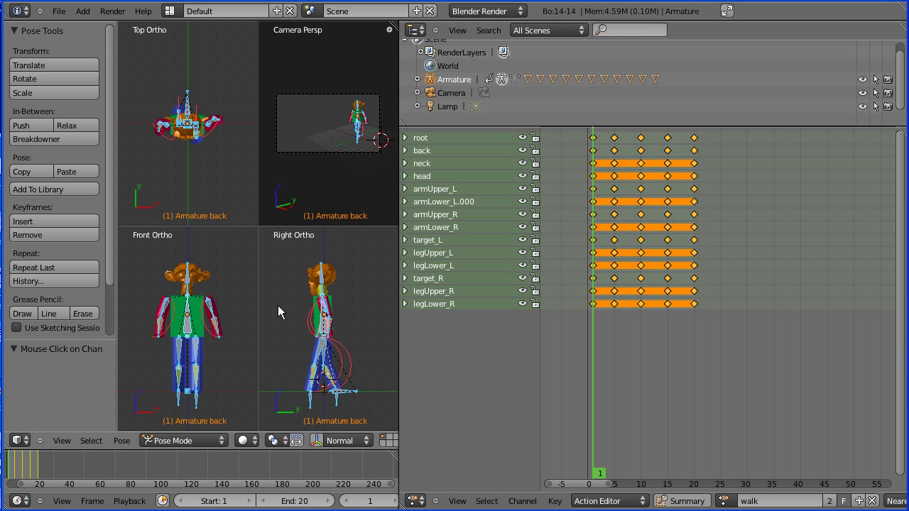
# - Play the walk cycle with Alt+A, then stop it
pyautogui.hotkey('alt', 'a')
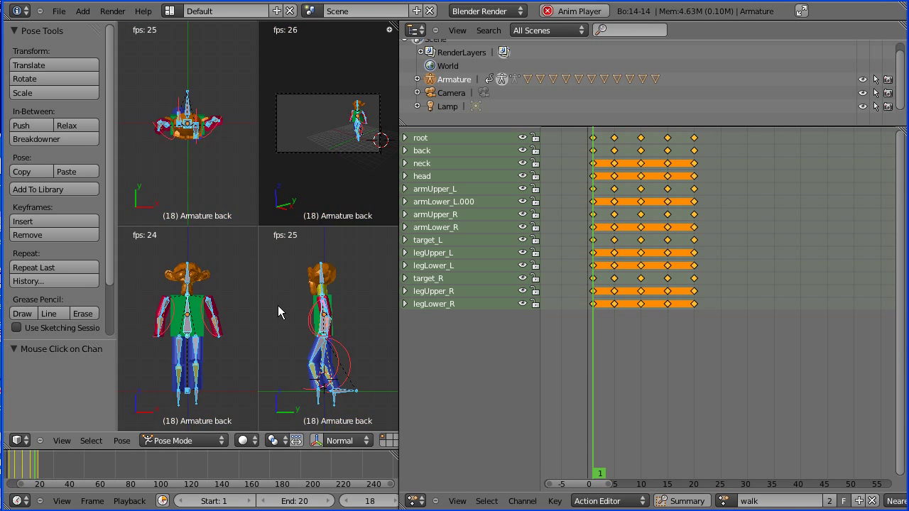
pyautogui.hotkey('alt', 'a')
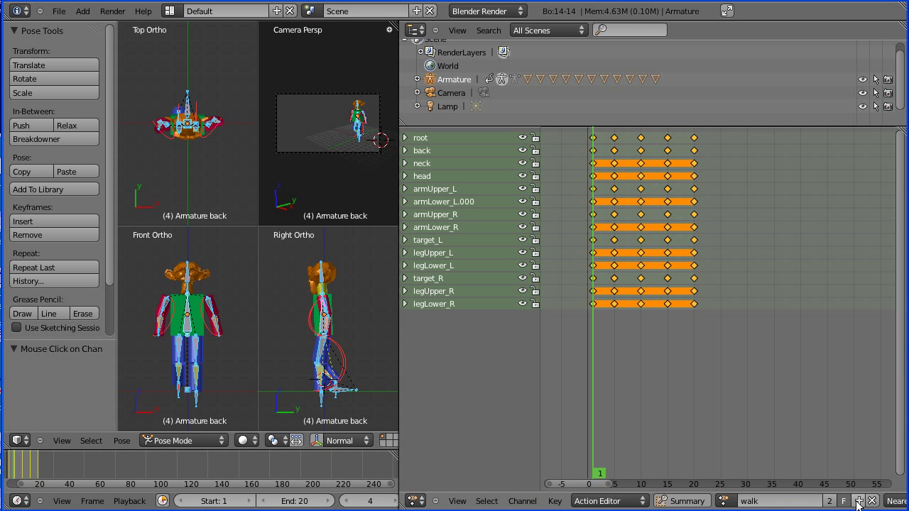
# - Load the empty 'run' action, set the current frame to 1, and widen the 3D viewports
pyautogui.click(724, 501)
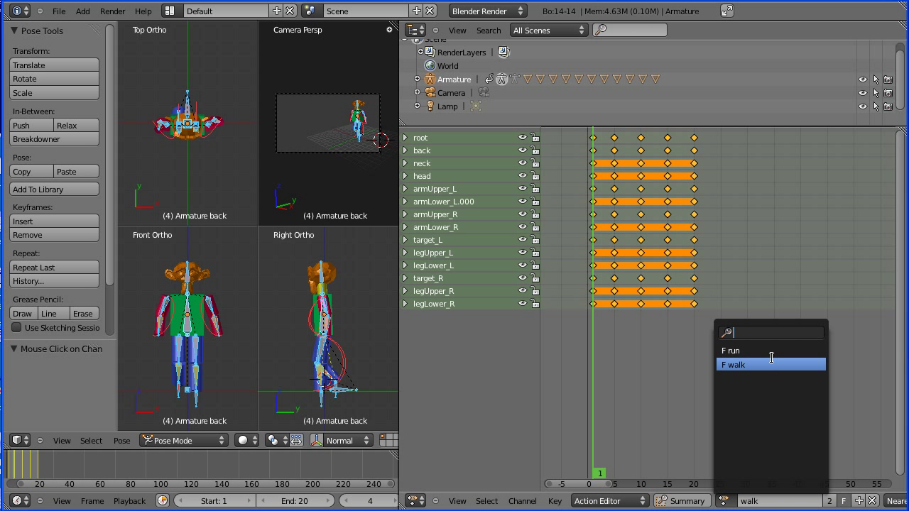
pyautogui.click(724, 349)
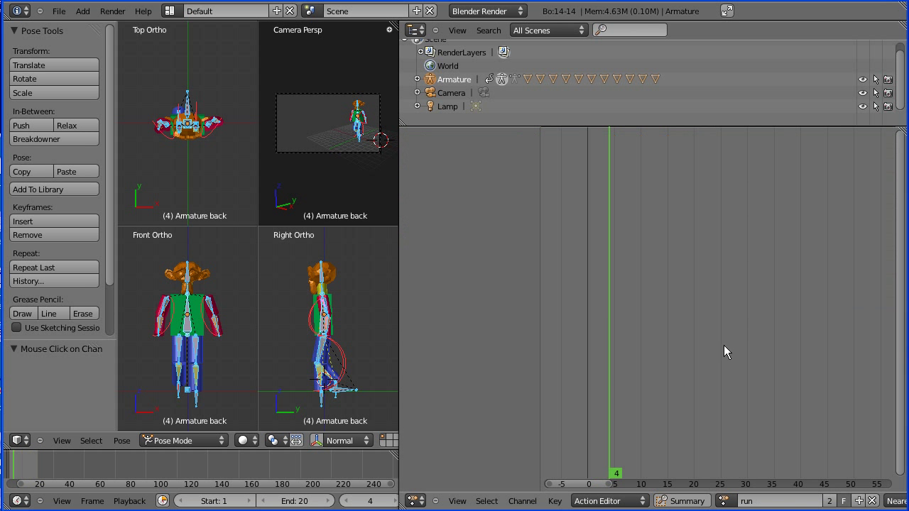
pyautogui.click(590, 321)
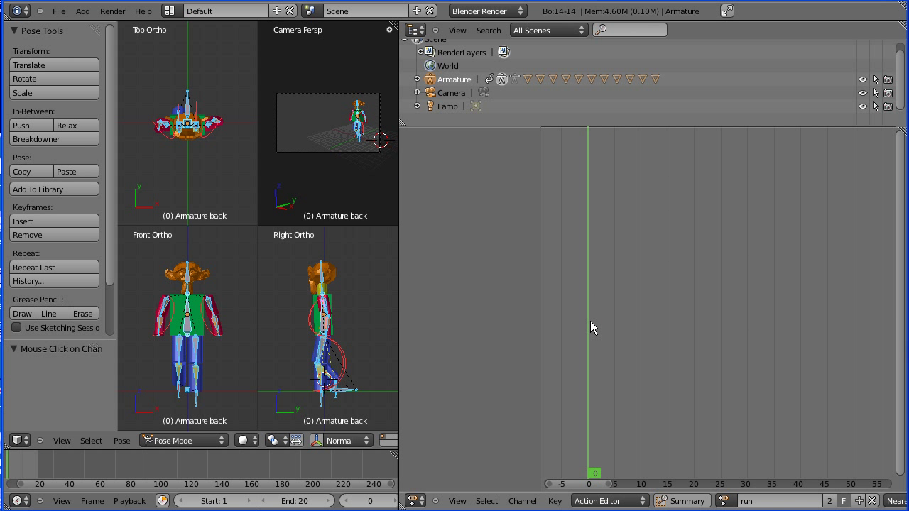
pyautogui.click(592, 319)
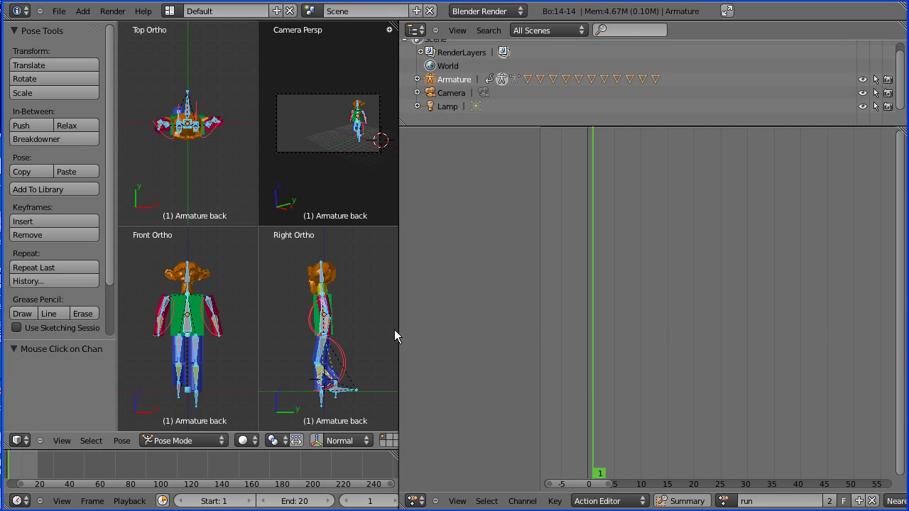
pyautogui.moveTo(399, 334); pyautogui.dragTo(622, 353)
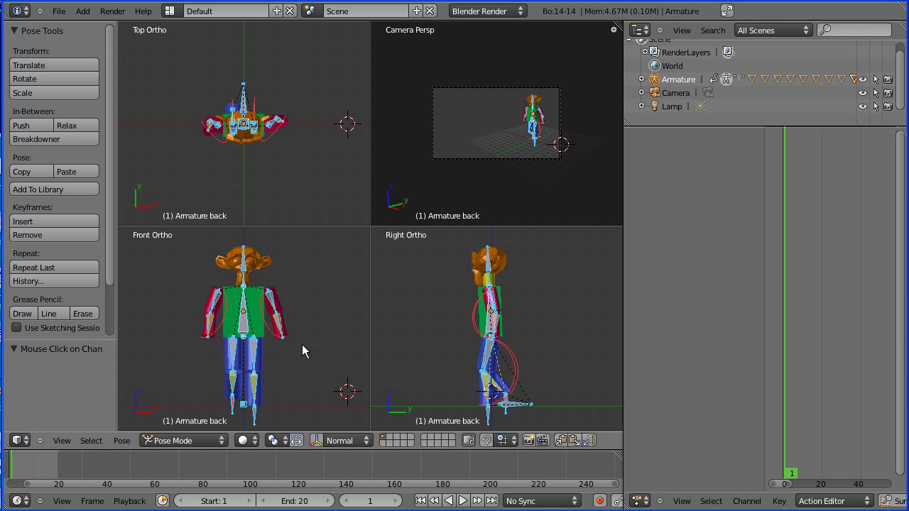
# - Clear the location and rotation of all bones via Pose > Clear Transform
pyautogui.click(122, 440)
pyautogui.click(124, 442)
pyautogui.moveTo(152, 378)
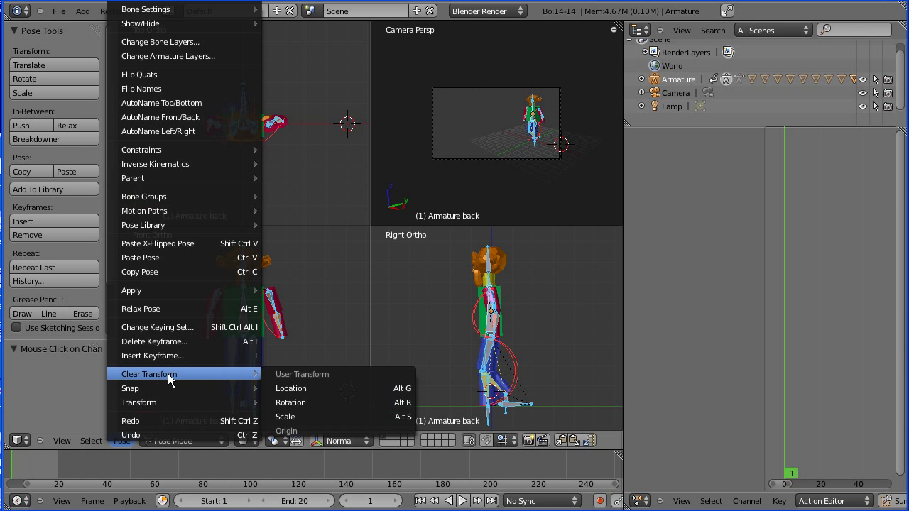
pyautogui.click(299, 390)
pyautogui.click(122, 441)
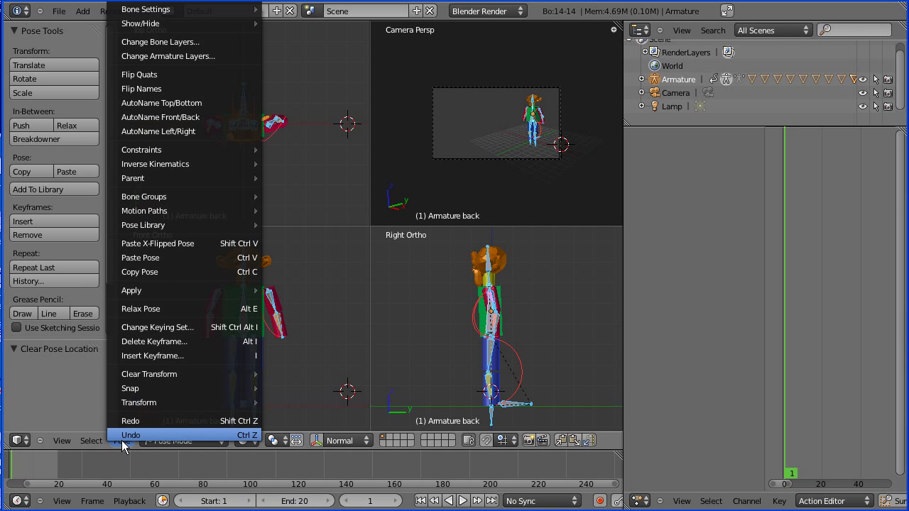
pyautogui.moveTo(161, 372)
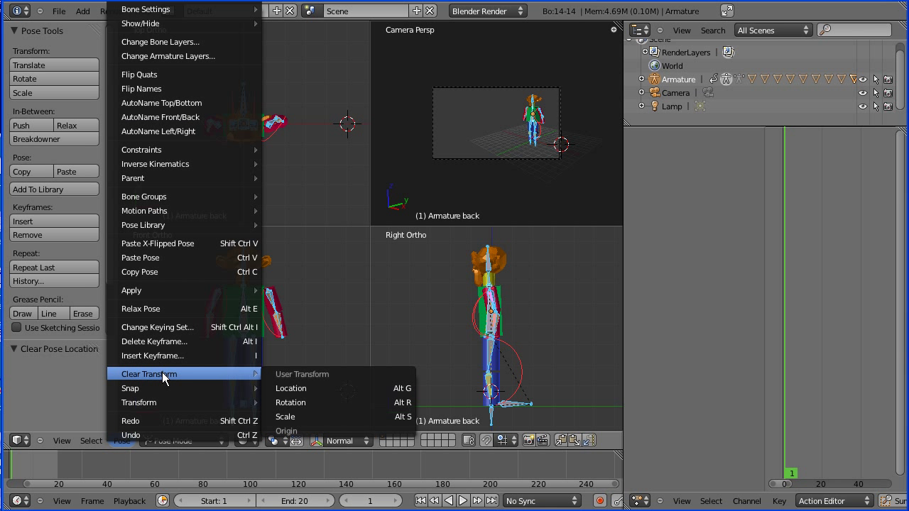
pyautogui.click(301, 402)
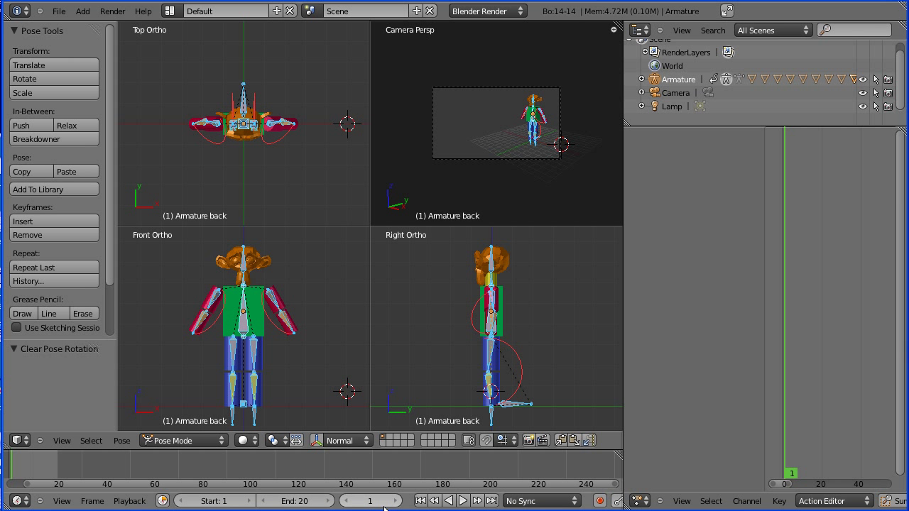
# - Move target_L forward and up, and target_R back and up
pyautogui.rightClick(254, 412)
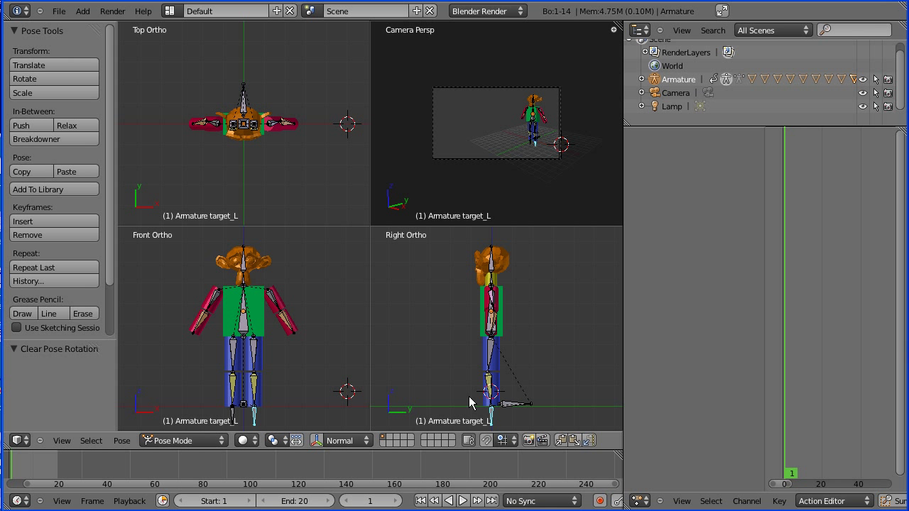
pyautogui.press('g')
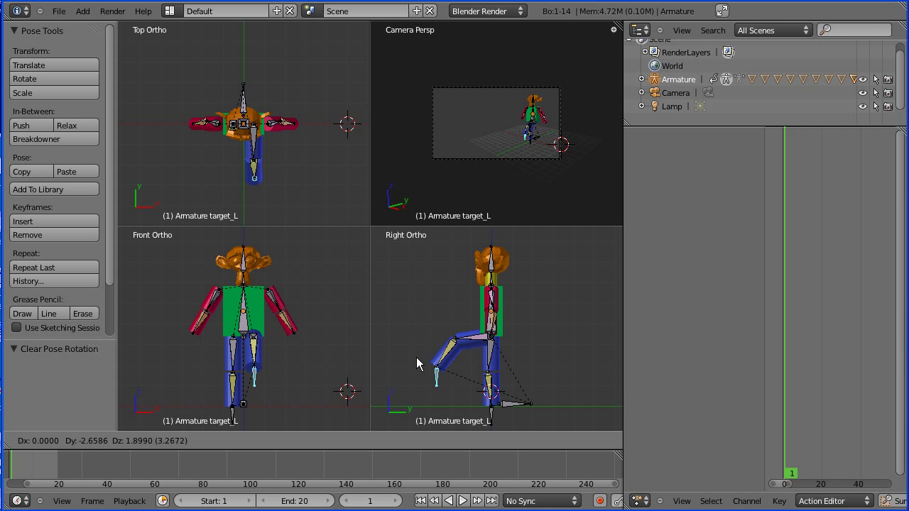
pyautogui.click(415, 354)
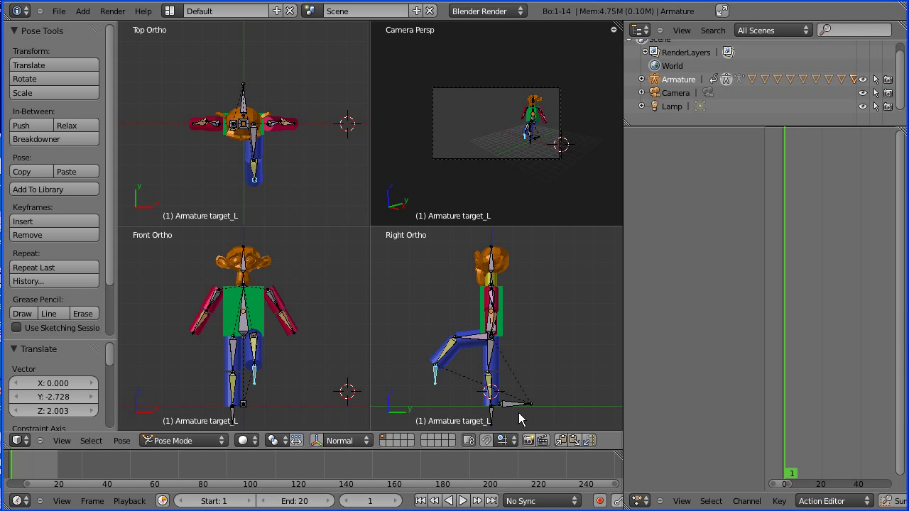
pyautogui.rightClick(490, 414)
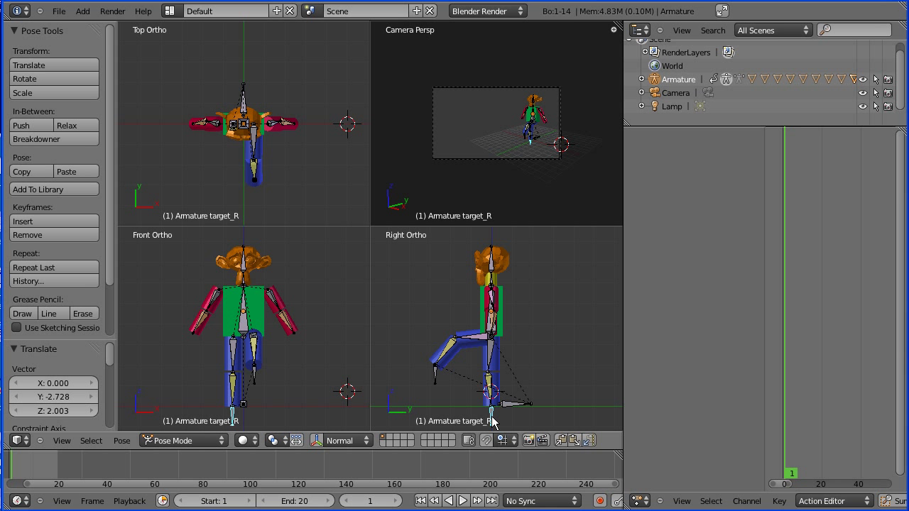
pyautogui.press('g')
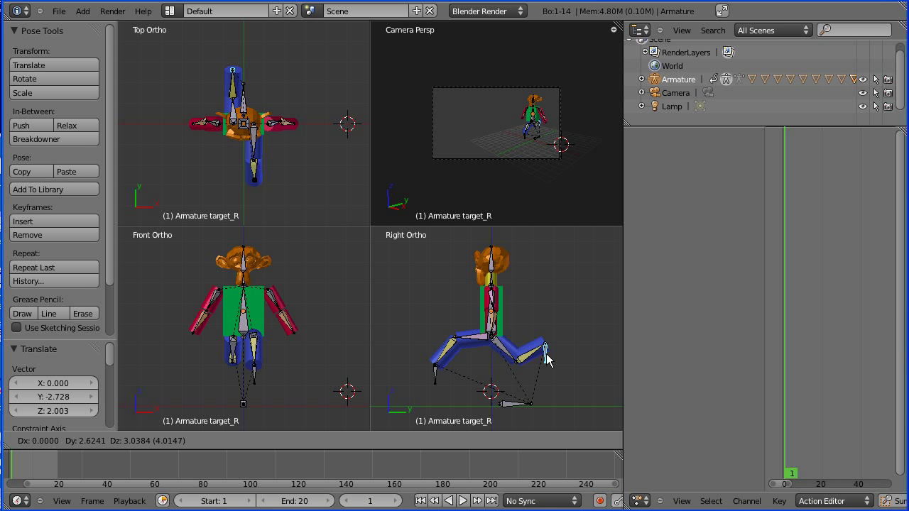
pyautogui.click(546, 354)
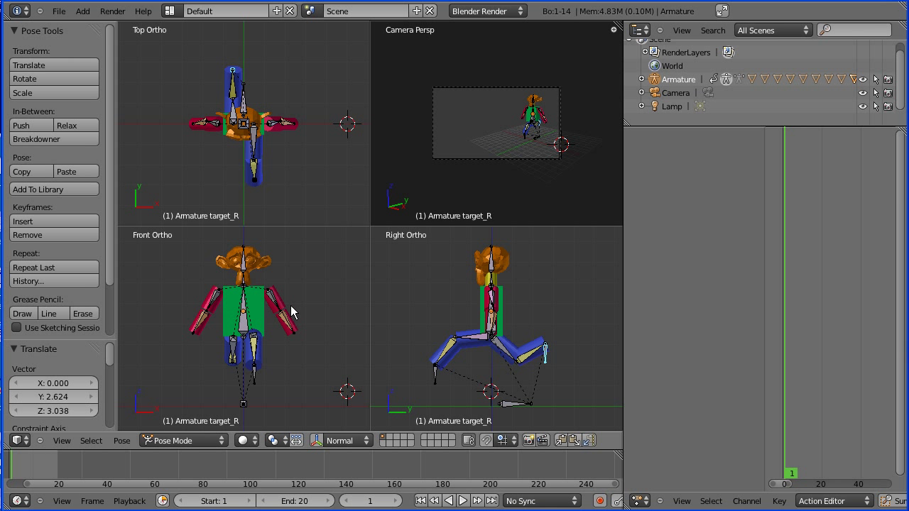
# - Rotate the back bone so the torso leans forward about 42°
pyautogui.rightClick(247, 331)
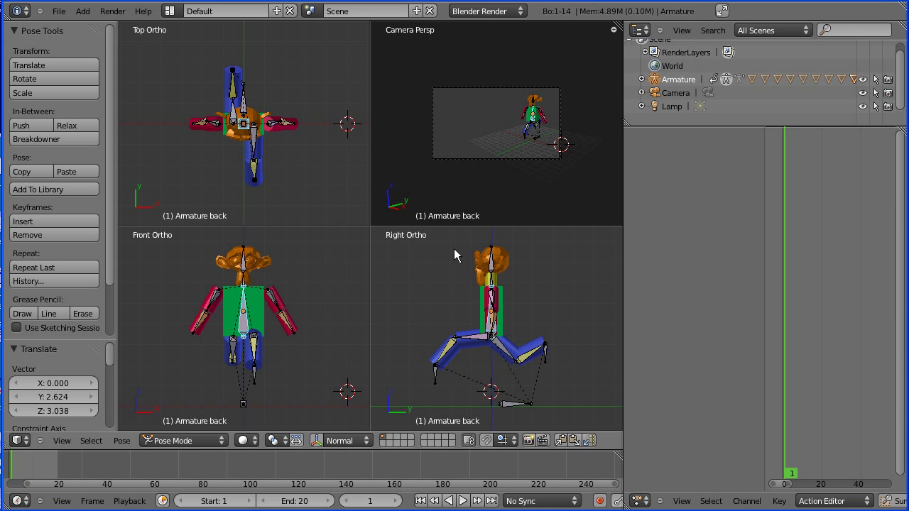
pyautogui.press('r')
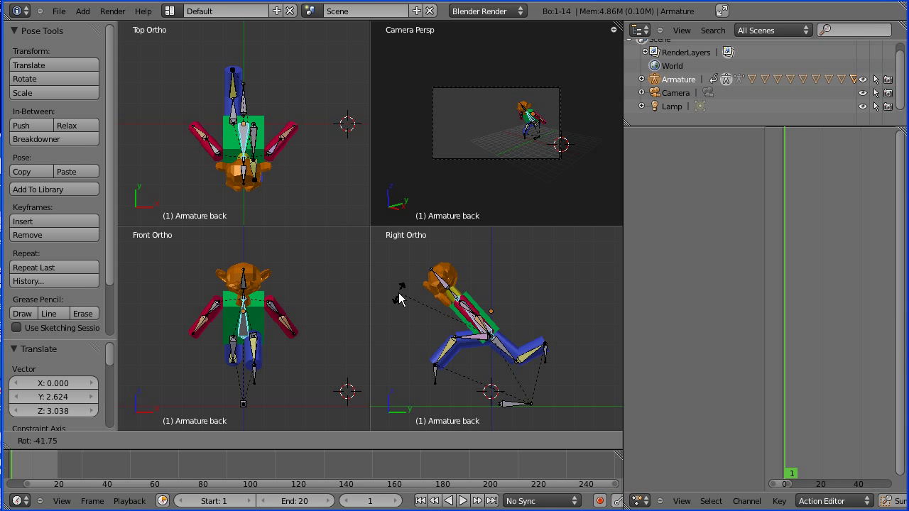
pyautogui.click(399, 298)
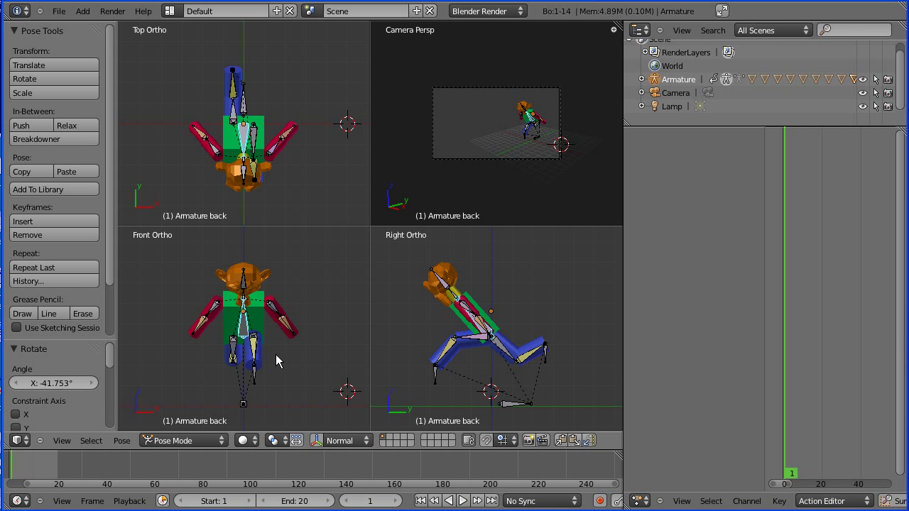
# - Rotate the neck bone and tilt the head bone up about 21.5°
pyautogui.rightClick(453, 294)
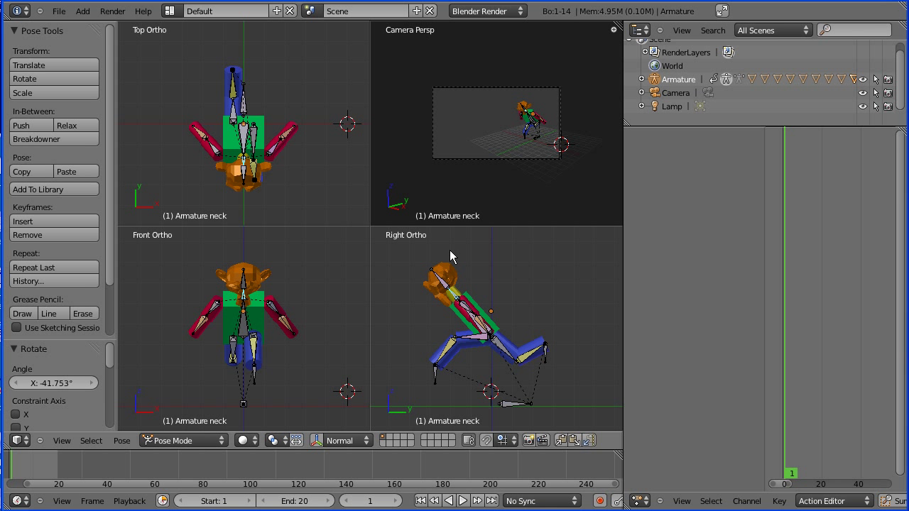
pyautogui.press('r')
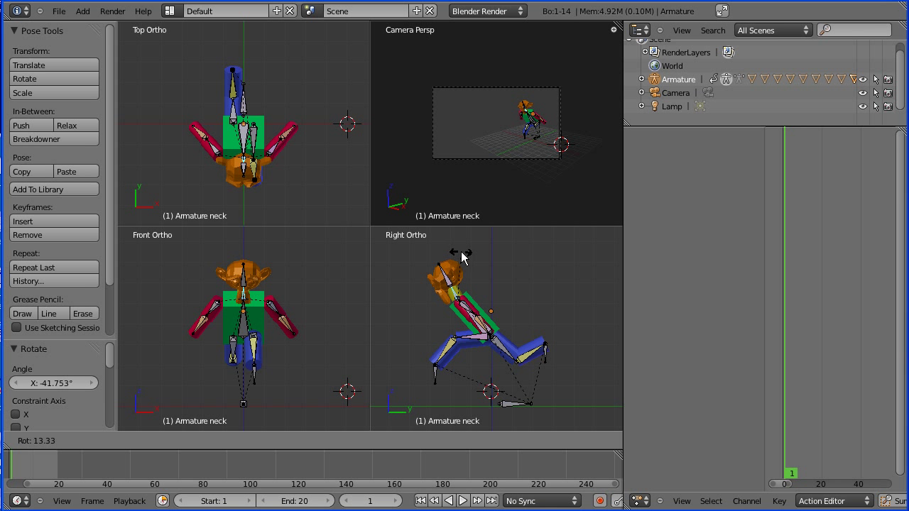
pyautogui.click(462, 257)
pyautogui.rightClick(450, 280)
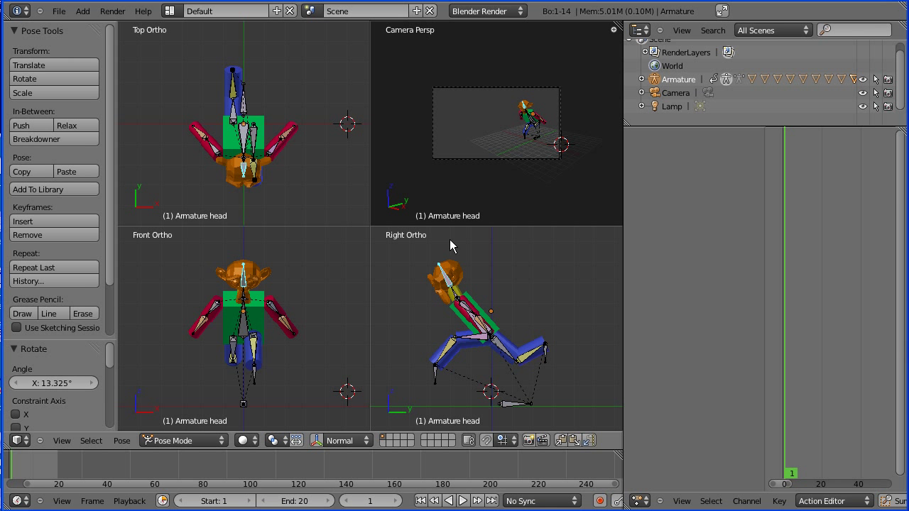
pyautogui.press('r')
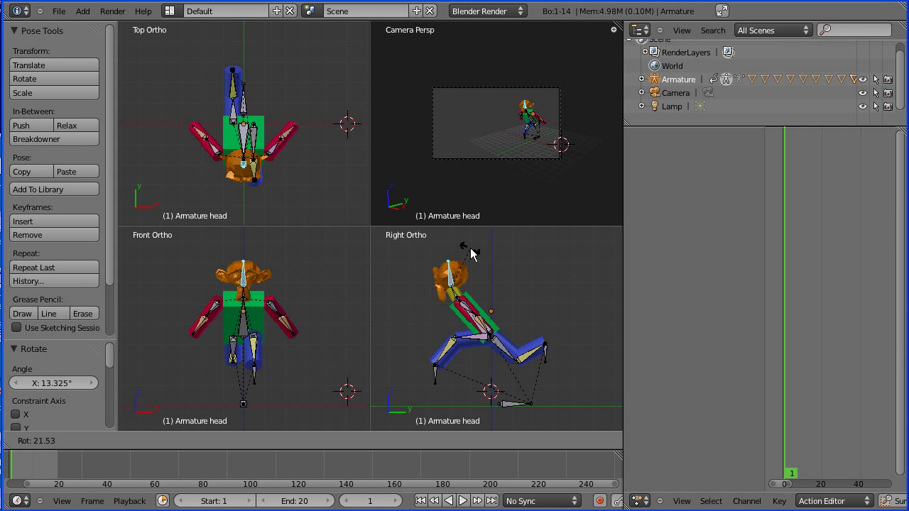
pyautogui.click(471, 250)
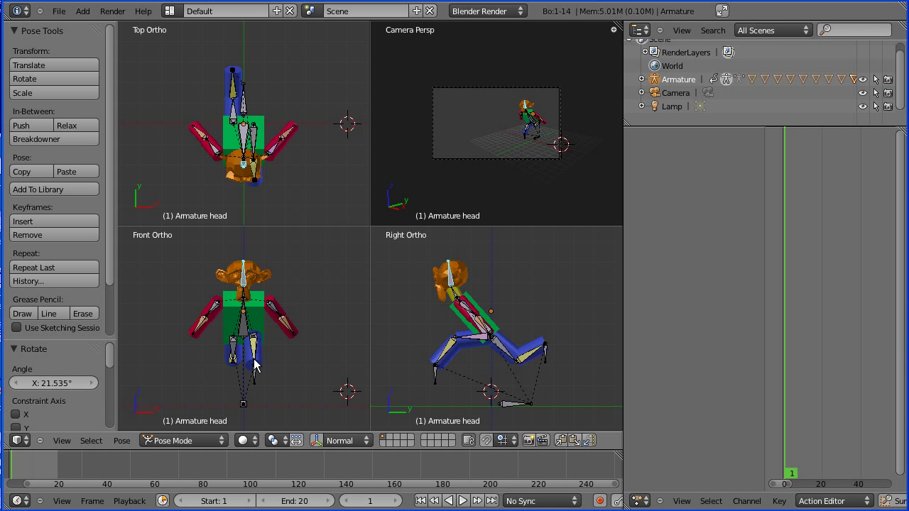
# - Move the armLower_L.000 bone to swing the left forearm into position
pyautogui.rightClick(290, 331)
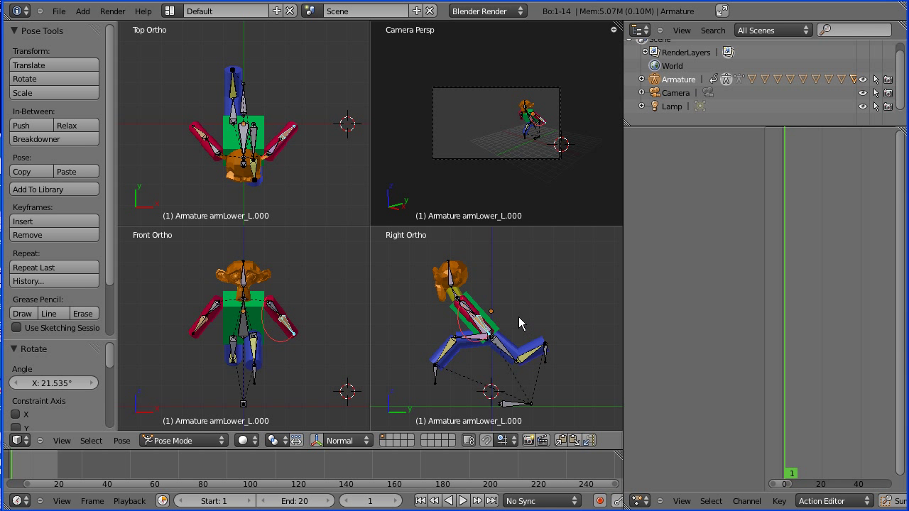
pyautogui.press('g')
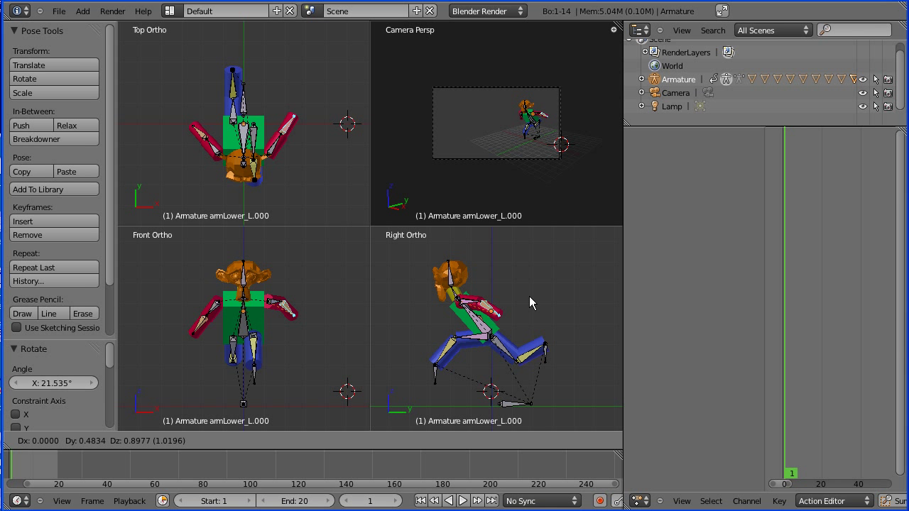
pyautogui.click(529, 303)
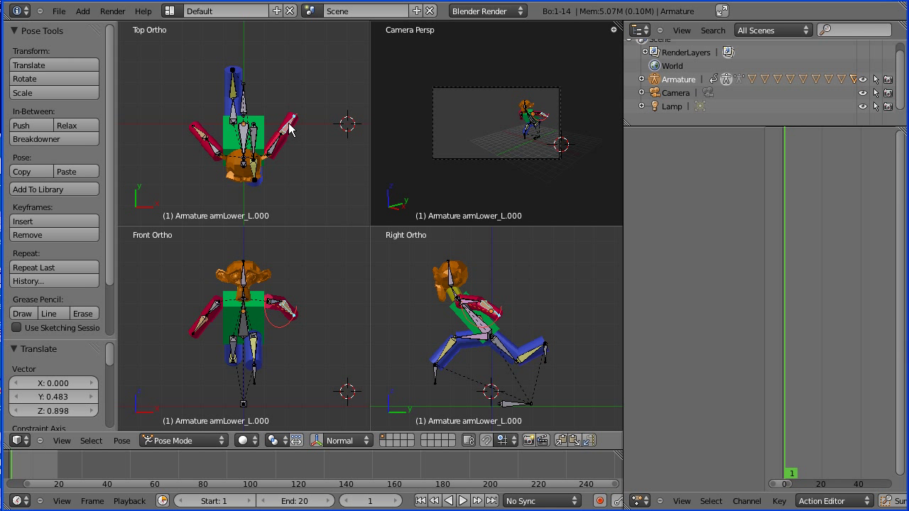
pyautogui.press('g')
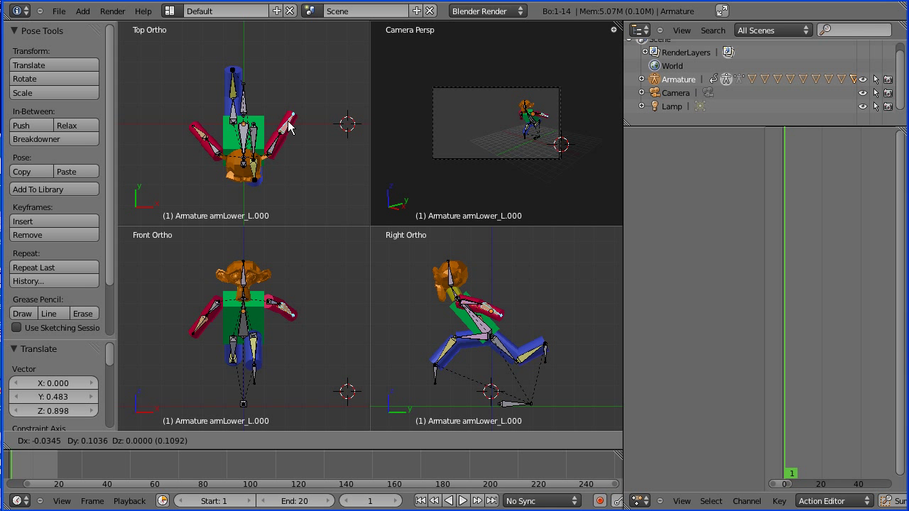
pyautogui.click(284, 120)
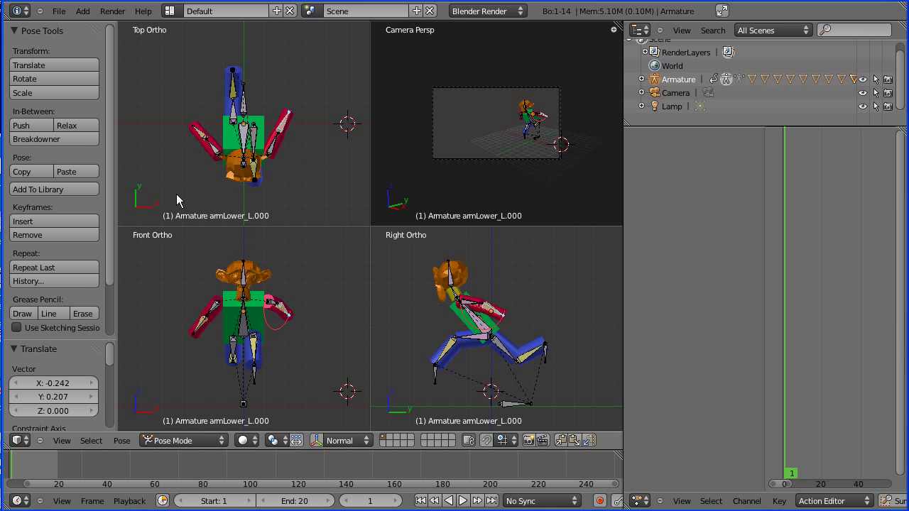
# - Move the armLower_R bone the opposite way, about 0.449 X and -0.069 Y
pyautogui.rightClick(203, 321)
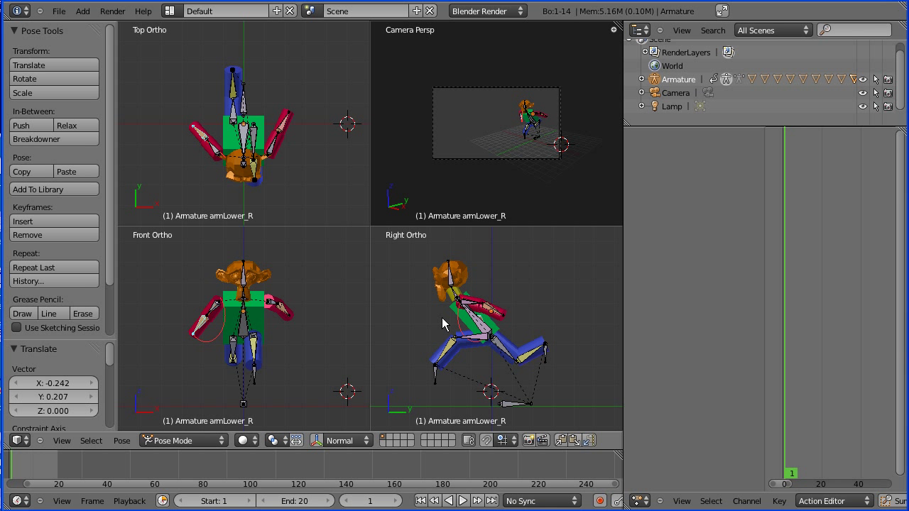
pyautogui.press('g')
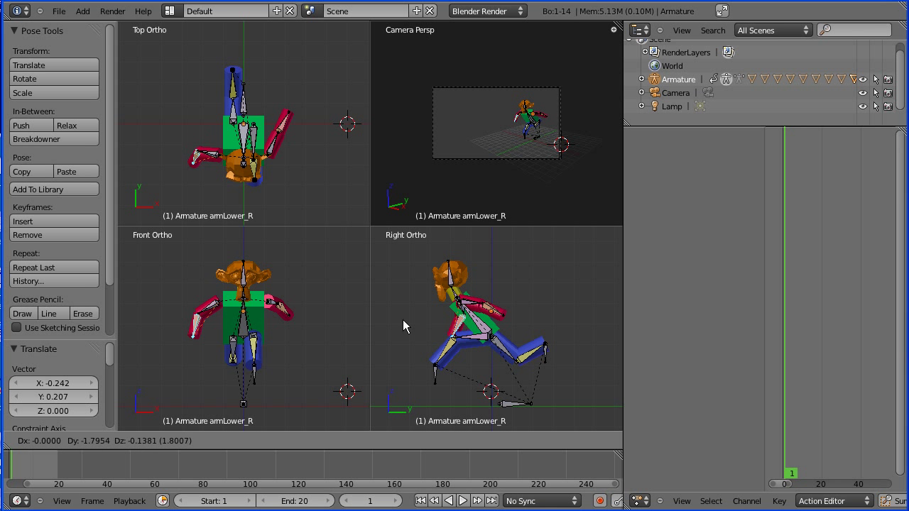
pyautogui.click(608, 285)
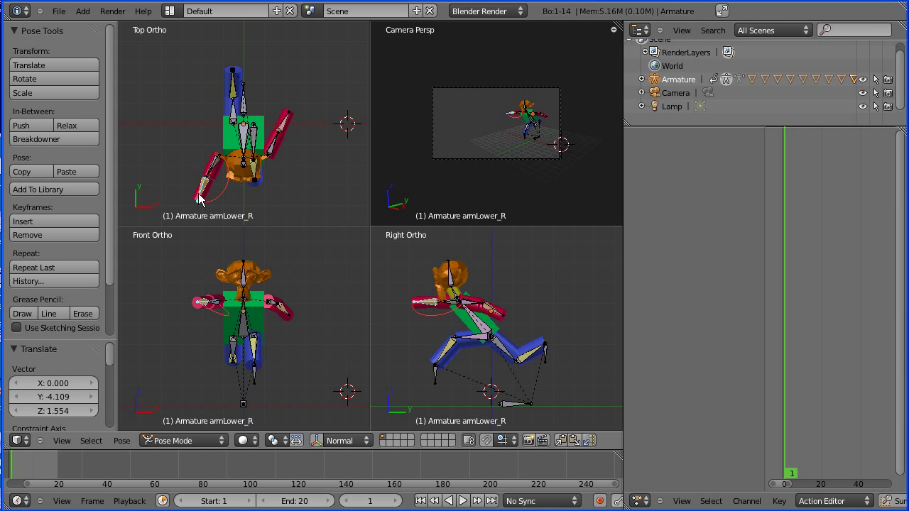
pyautogui.press('g')
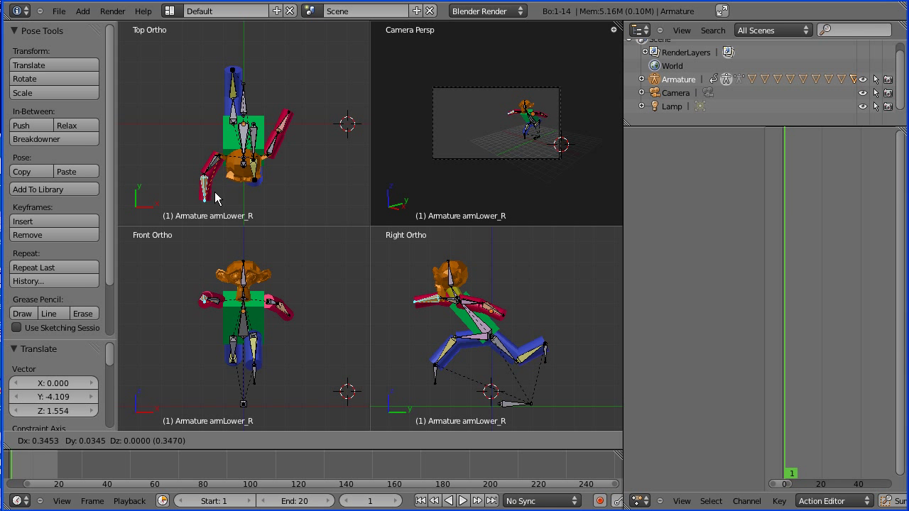
pyautogui.click(217, 201)
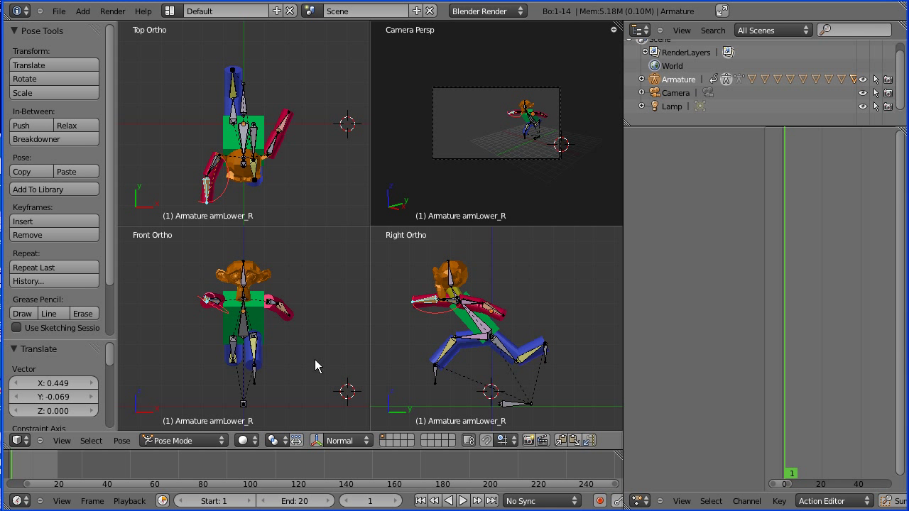
# - Lower the root bone 0.276 along Z, then select all bones
pyautogui.rightClick(514, 404)
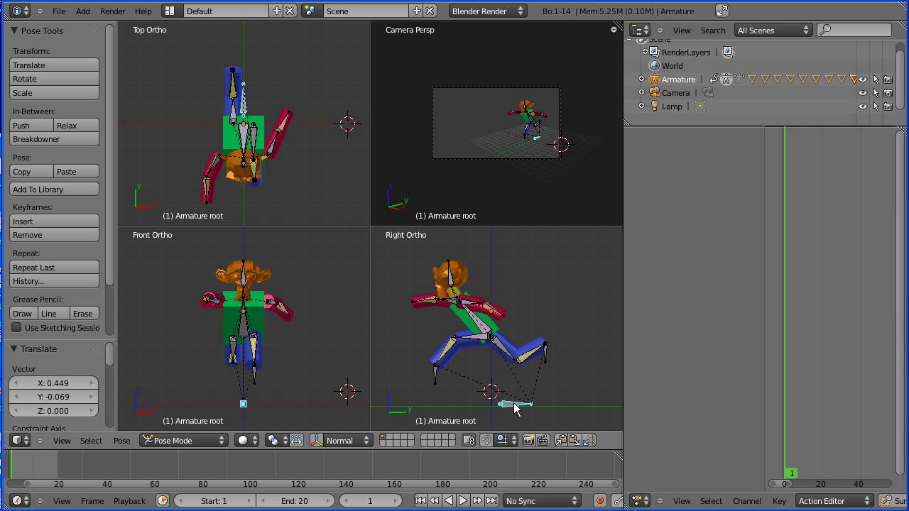
pyautogui.press('g')
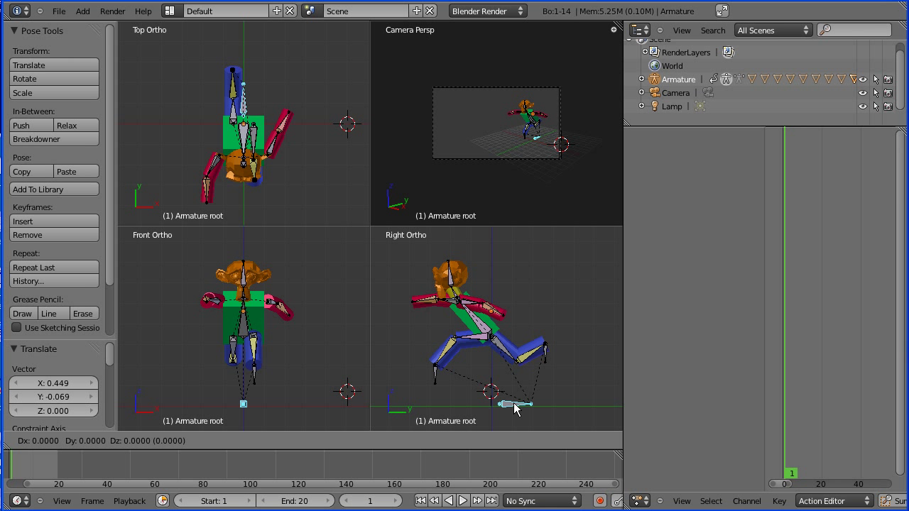
pyautogui.press('z')
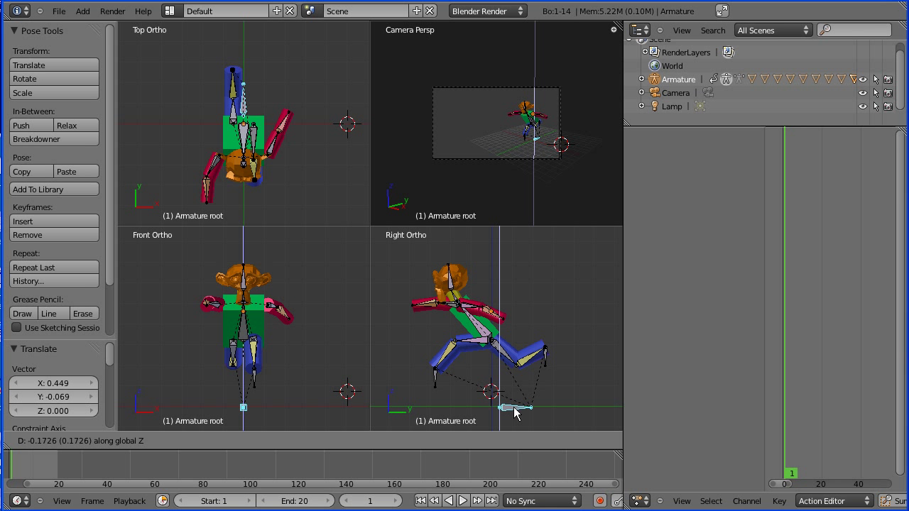
pyautogui.click(513, 412)
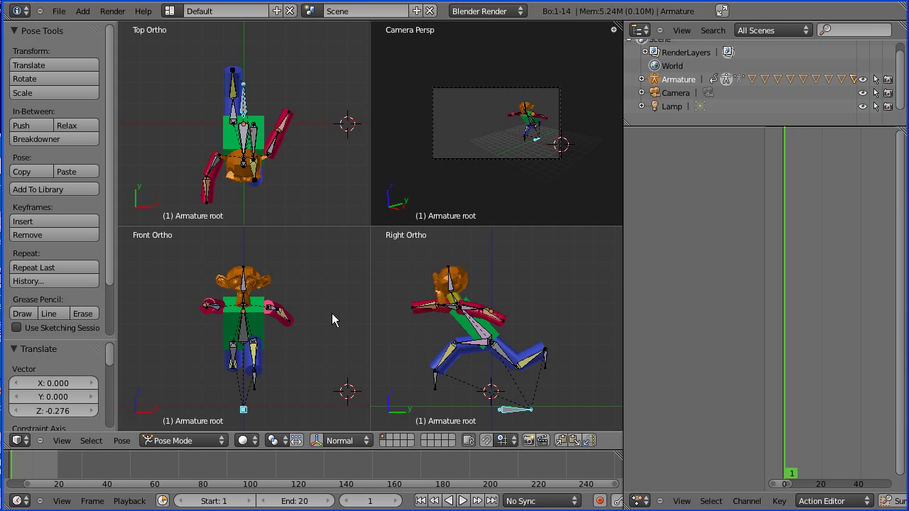
pyautogui.press('a')
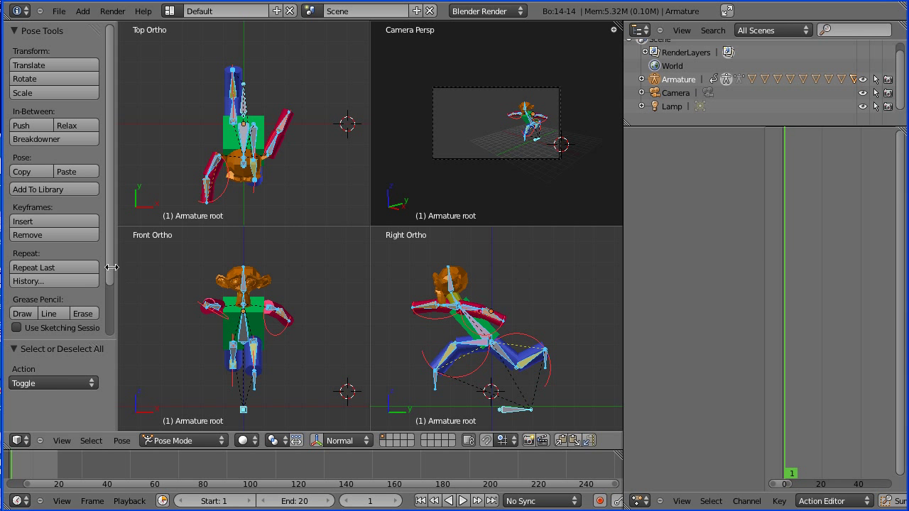
# - Key LocRot at frame 1, copy the pose, and key Available at frame 20
pyautogui.click(71, 221)
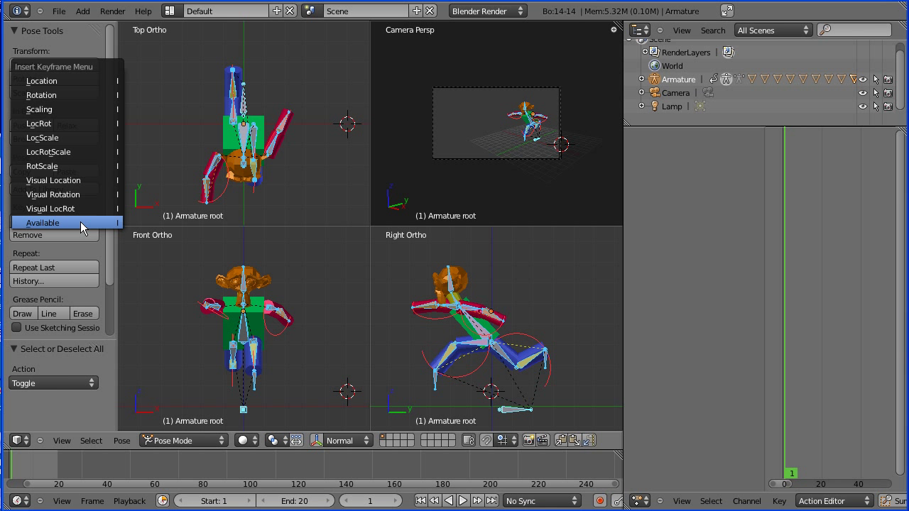
pyautogui.click(81, 124)
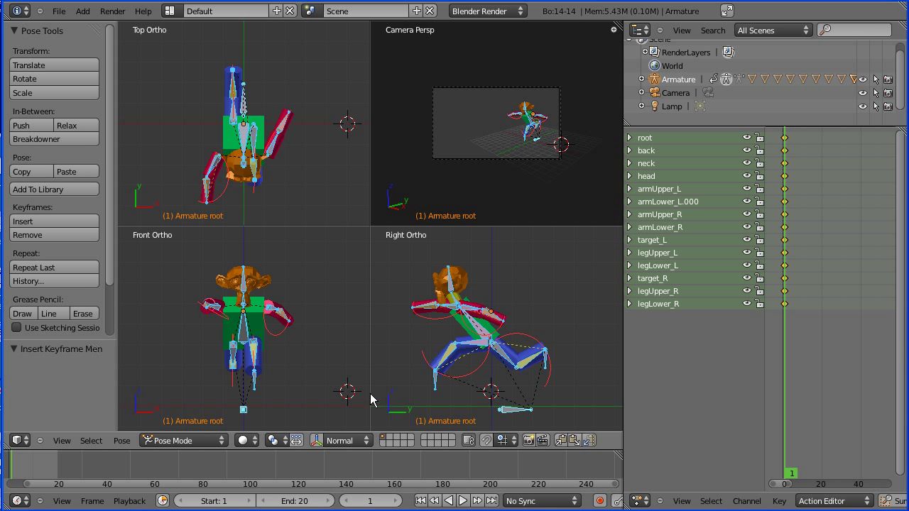
pyautogui.click(32, 171)
pyautogui.click(492, 500)
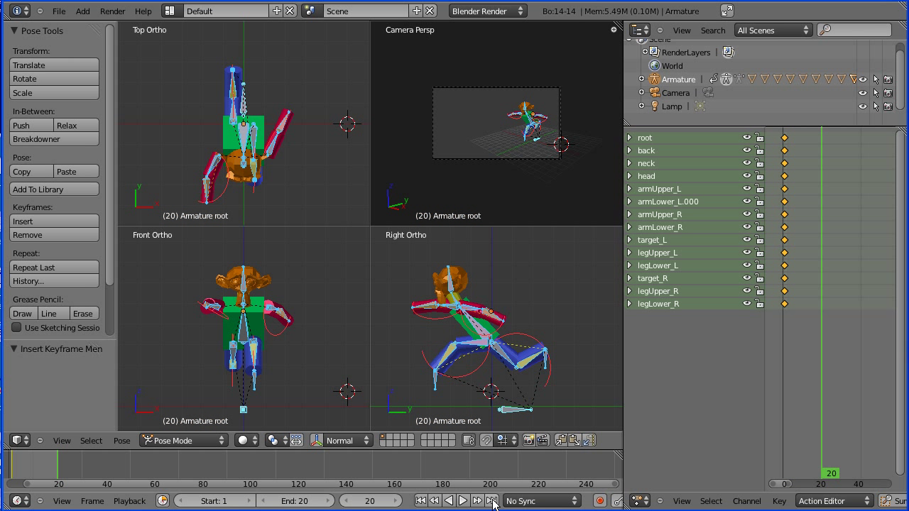
pyautogui.click(84, 221)
pyautogui.click(85, 323)
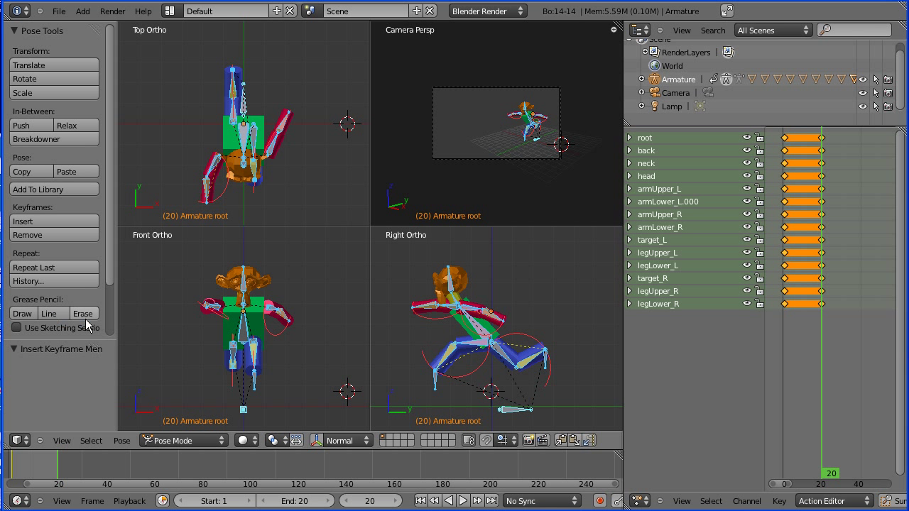
# - At frame 10, paste the X-flipped pose and key the available channels
pyautogui.click(359, 500)
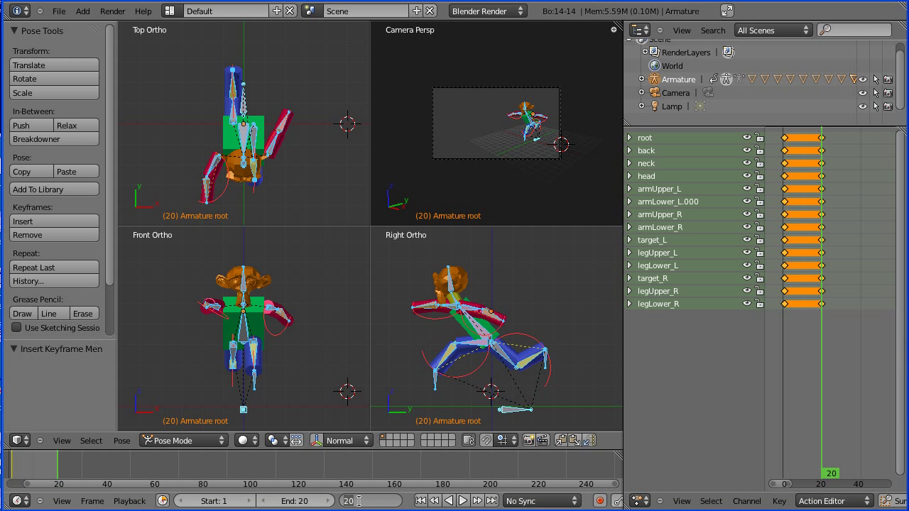
pyautogui.hotkey('ctrl', 'a')
pyautogui.write('10')
pyautogui.press('Return')
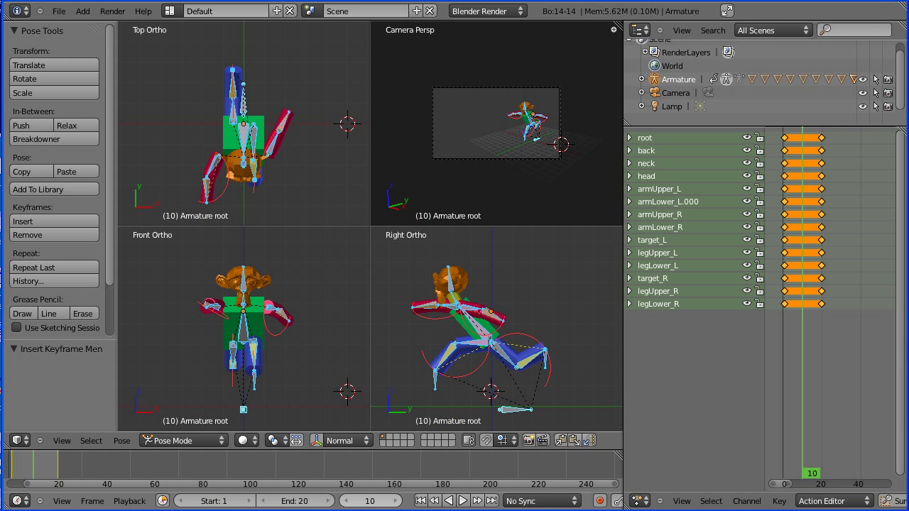
pyautogui.click(122, 440)
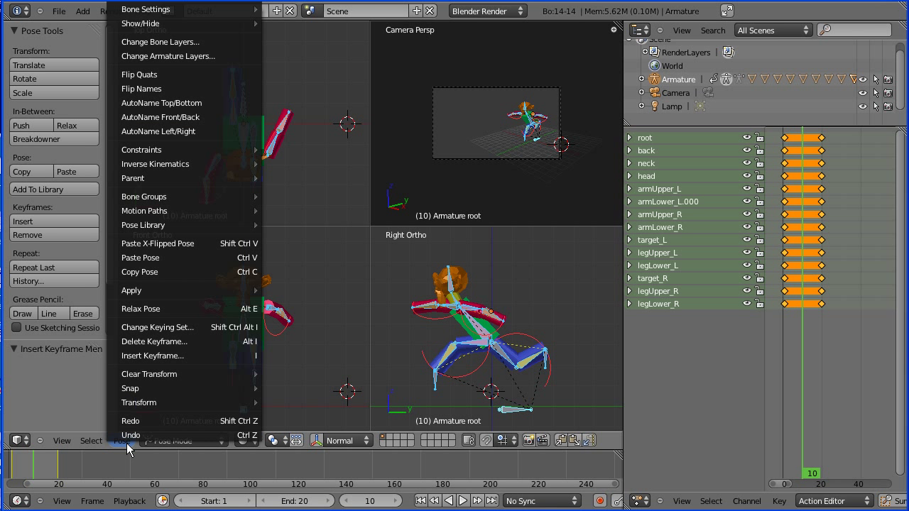
pyautogui.click(173, 246)
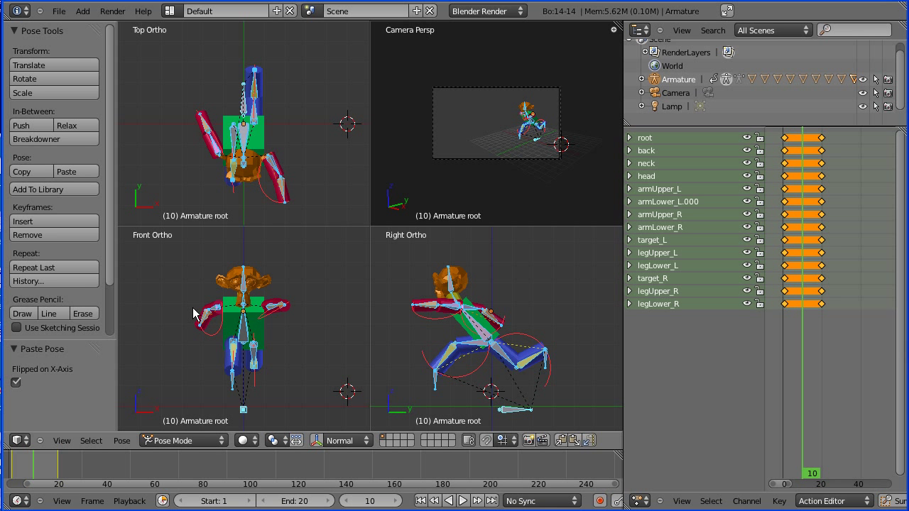
pyautogui.click(75, 220)
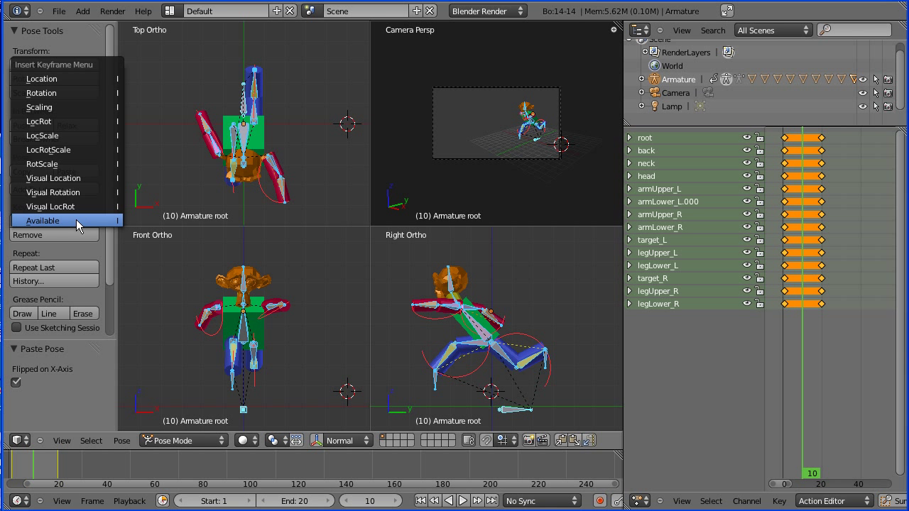
pyautogui.click(76, 219)
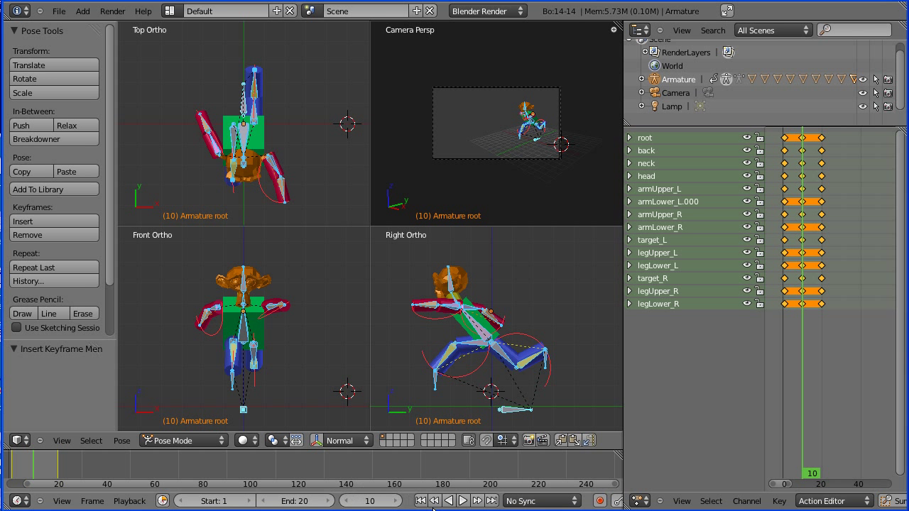
# - Play the 20-frame run cycle and stop it around frame 7
pyautogui.click(462, 504)
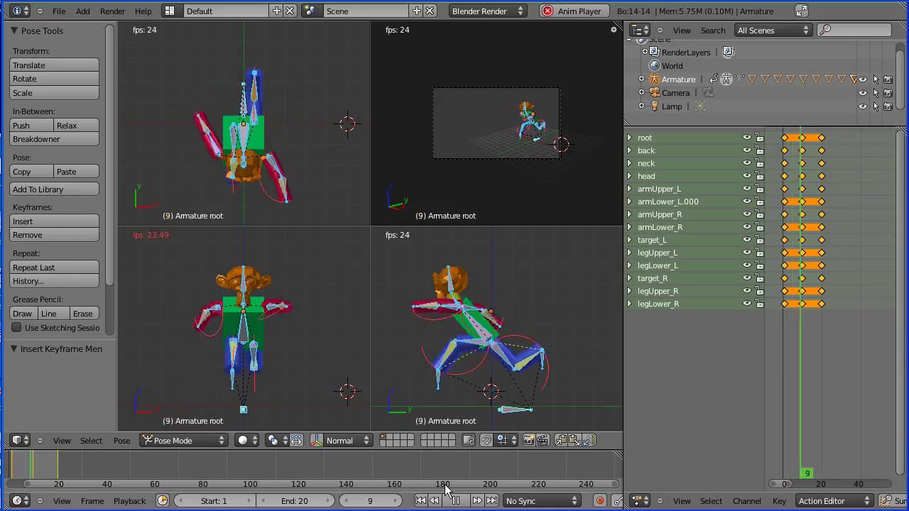
pyautogui.hotkey('alt', 'a')
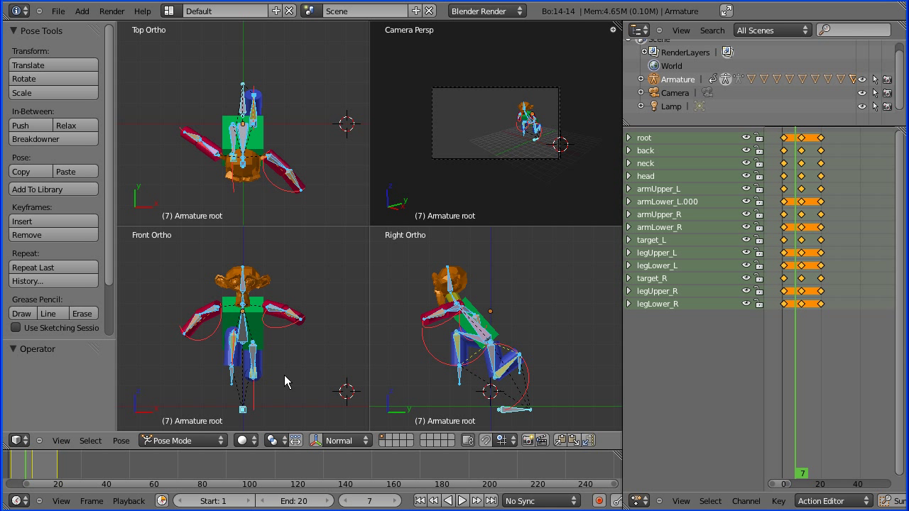
# - Go to frame 5 and move the target_L foot target to a new position
pyautogui.click(377, 501)
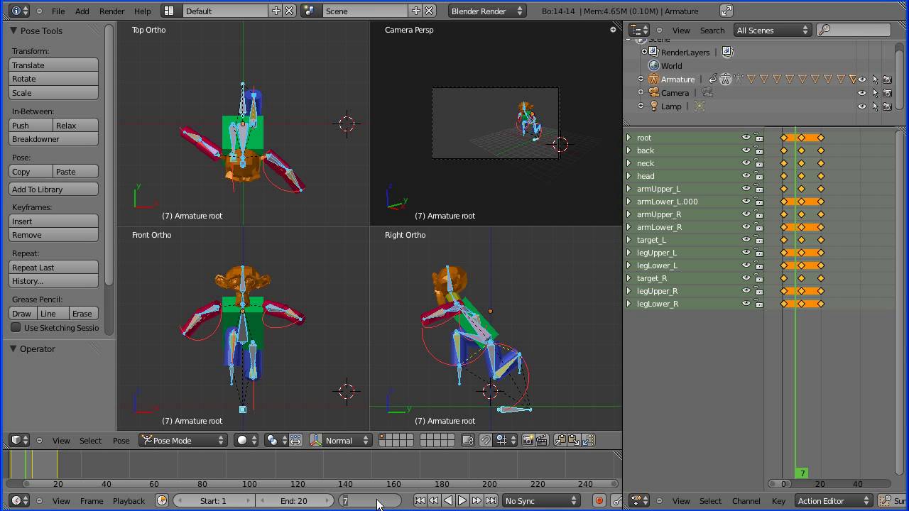
pyautogui.write('5')
pyautogui.press('Return')
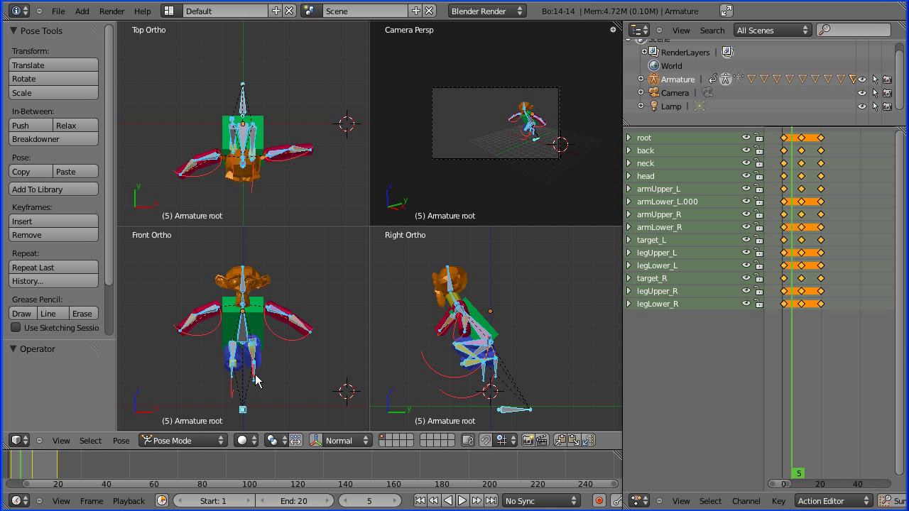
pyautogui.rightClick(443, 387)
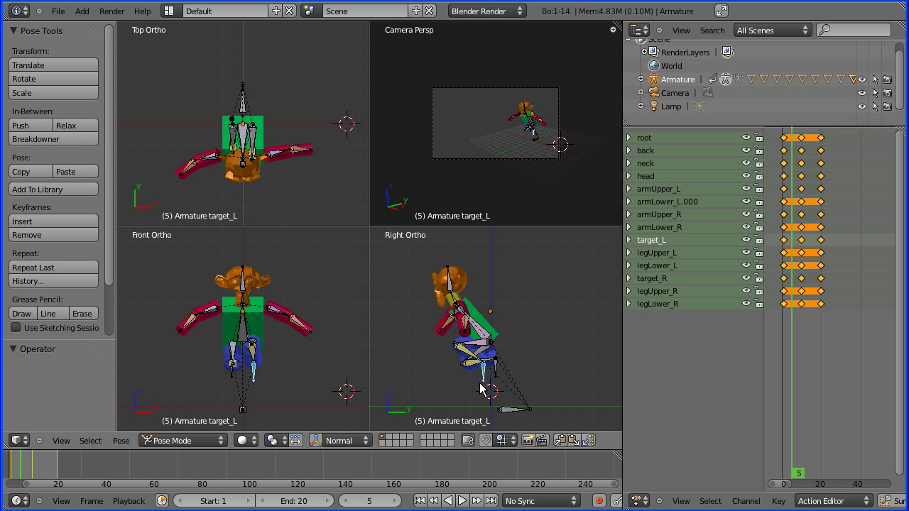
pyautogui.press('g')
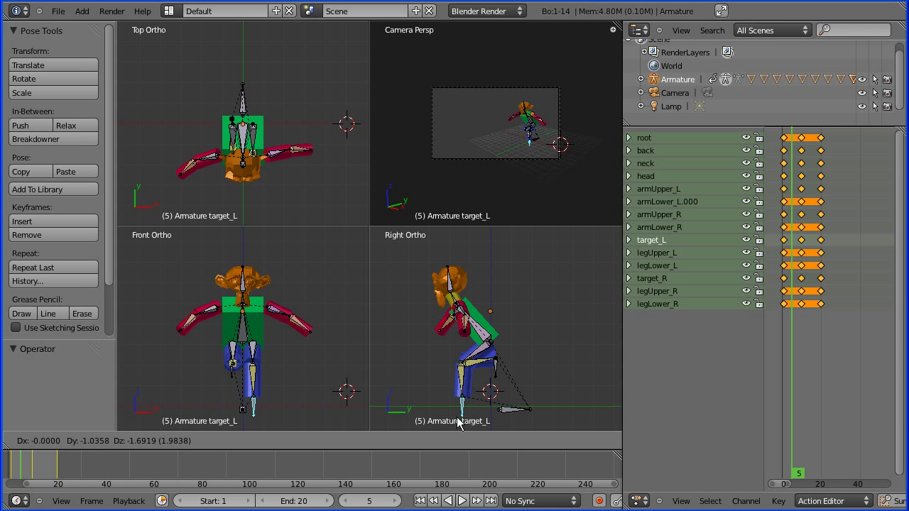
pyautogui.click(460, 422)
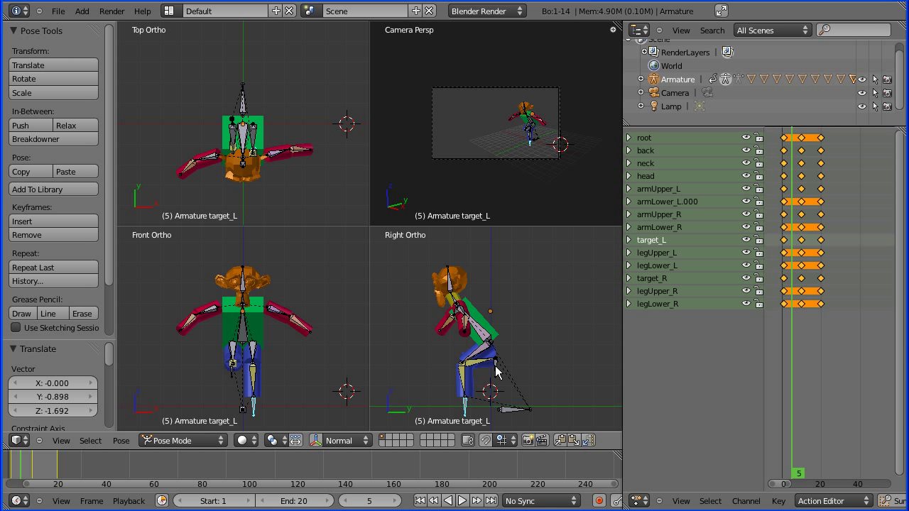
# - Lower the root bone 0.414 straight down along Z
pyautogui.rightClick(507, 411)
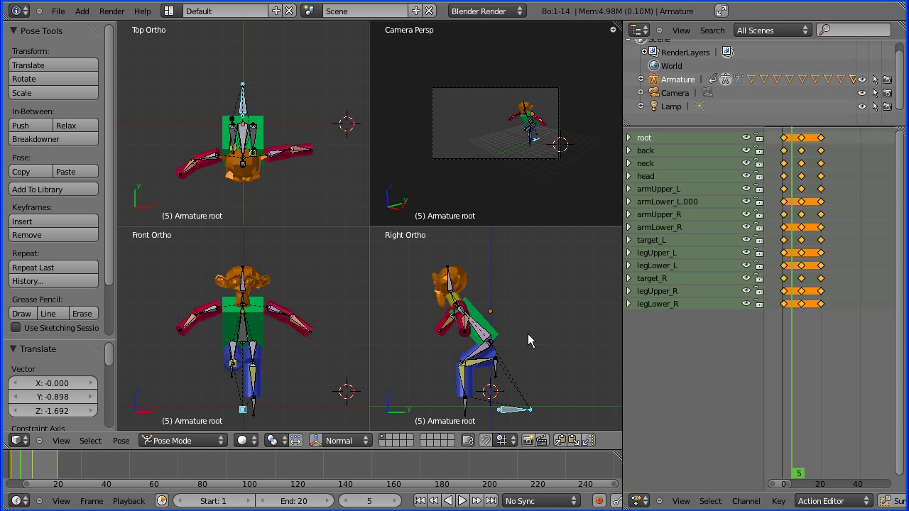
pyautogui.press('g')
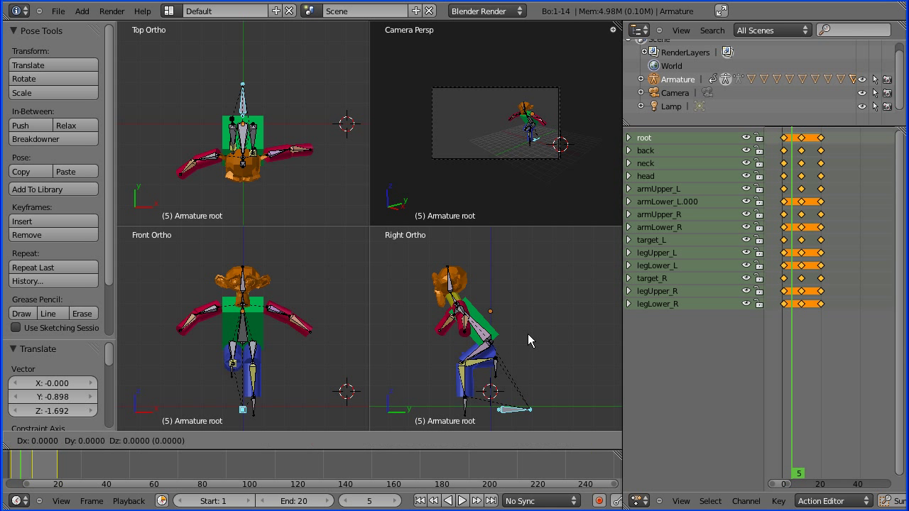
pyautogui.press('z')
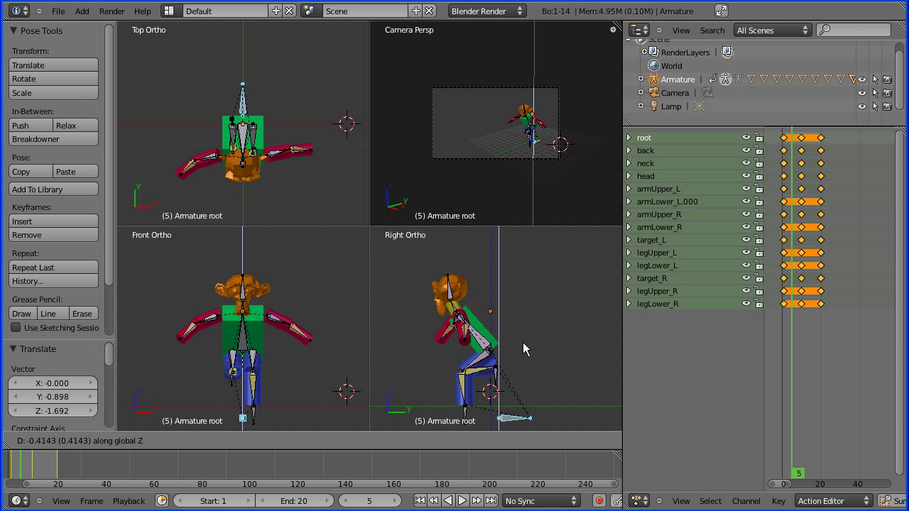
pyautogui.click(522, 342)
# - Move the target_R foot target 1.001 along Y and -1.450 along Z
pyautogui.rightClick(497, 381)
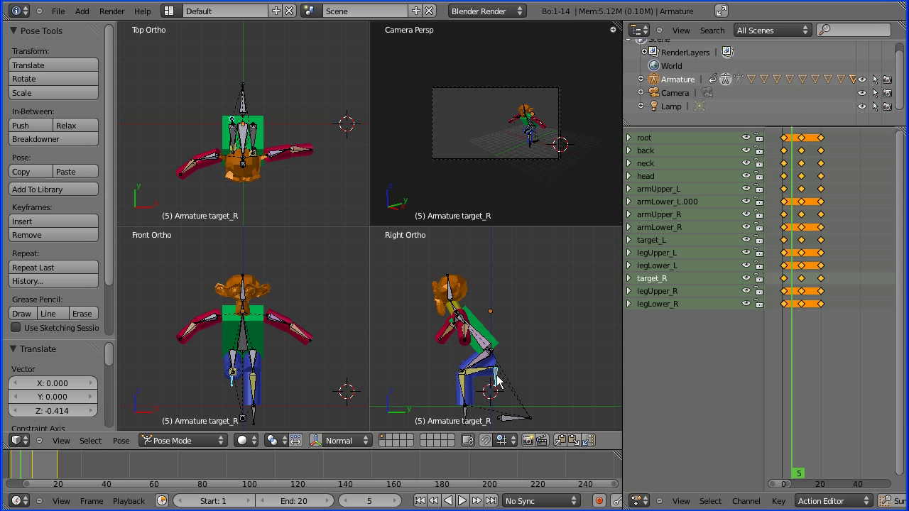
pyautogui.press('g')
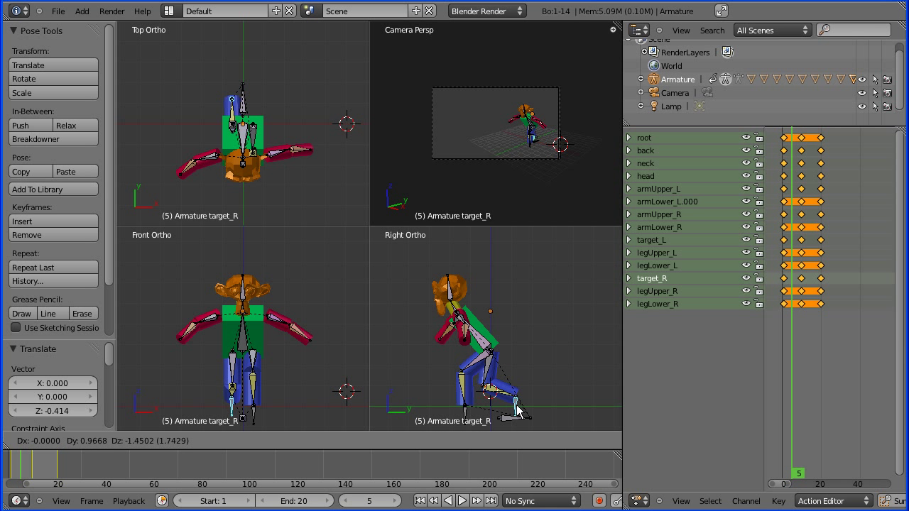
pyautogui.click(517, 408)
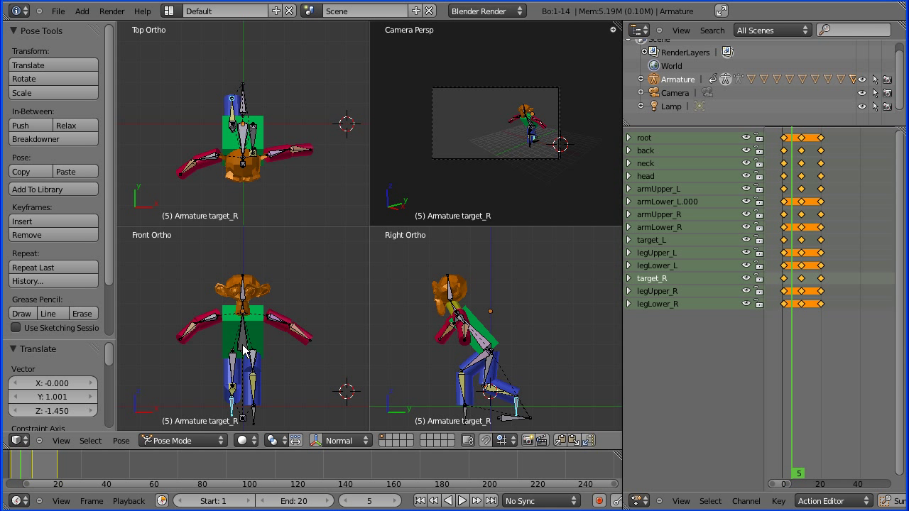
# - Select all bones and key the available channels of the pose at frame 5
pyautogui.press('a')
pyautogui.press('a')
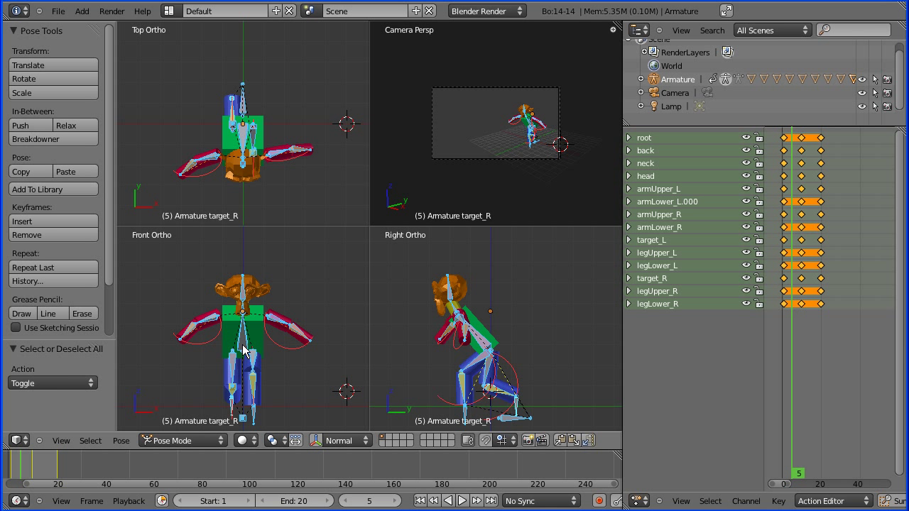
pyautogui.click(88, 229)
pyautogui.click(88, 224)
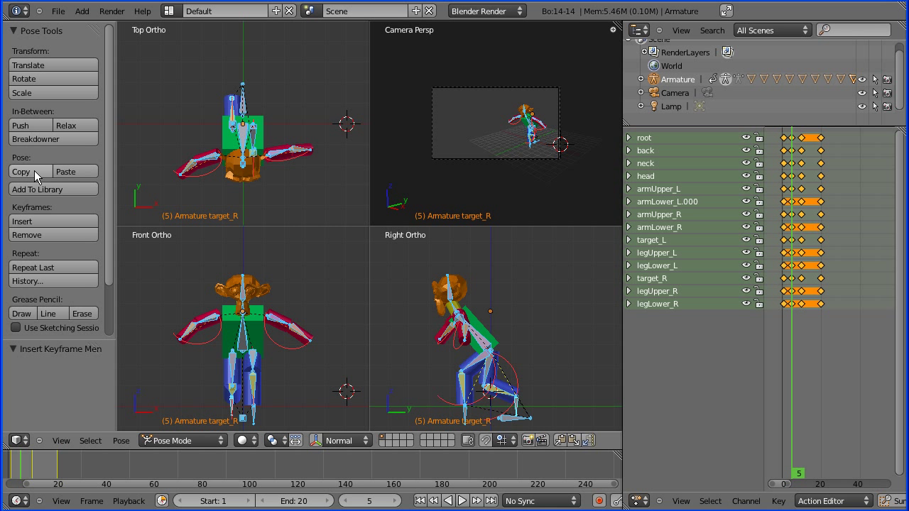
# - At frame 15, paste the pose X-flipped and key its available channels
pyautogui.click(353, 500)
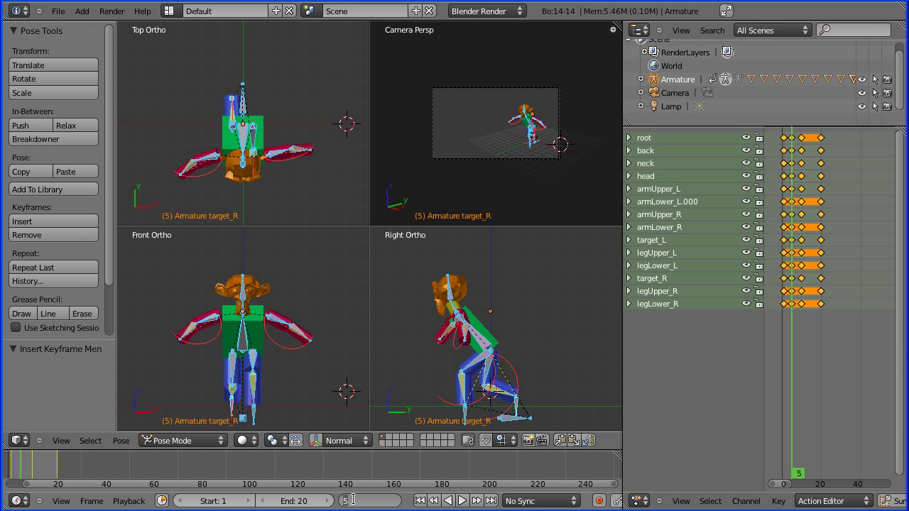
pyautogui.write('15')
pyautogui.press('Return')
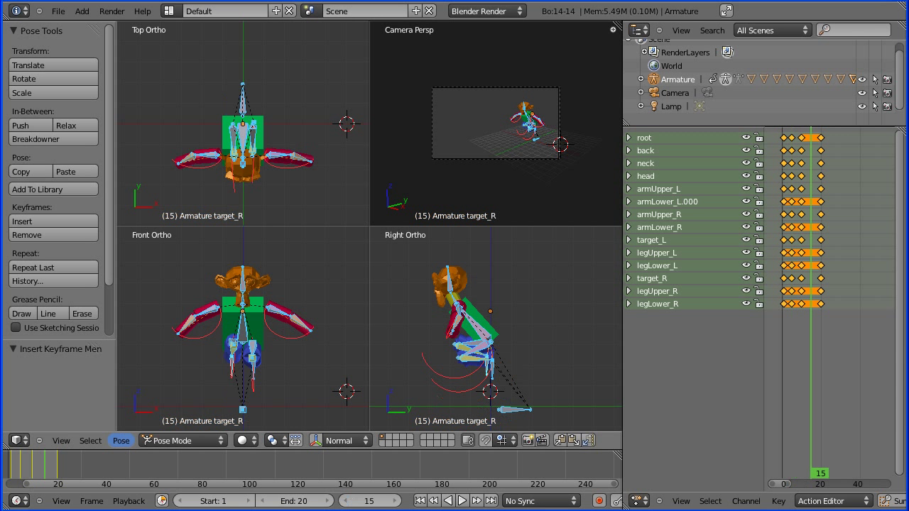
pyautogui.click(125, 443)
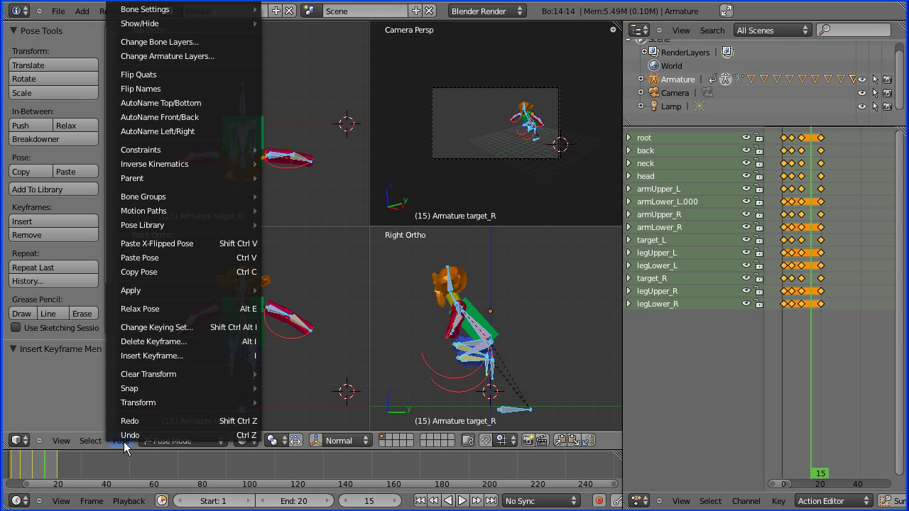
pyautogui.click(168, 245)
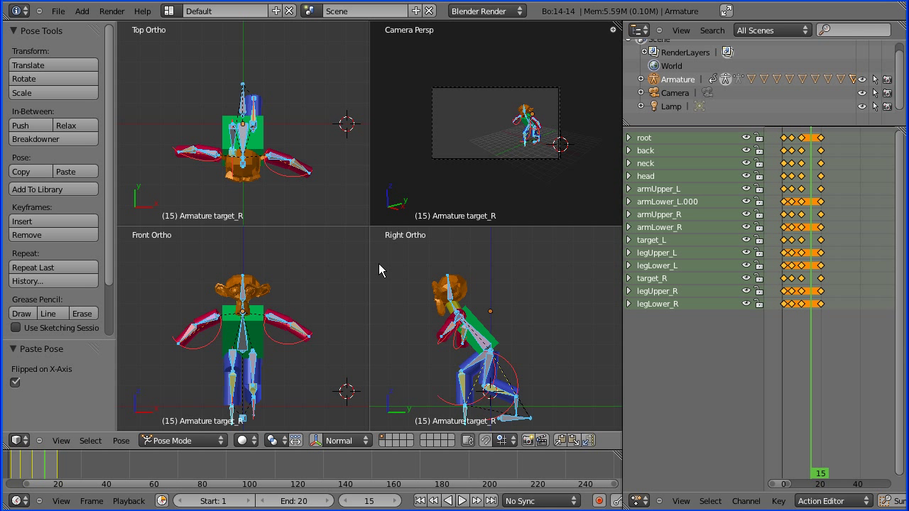
pyautogui.click(82, 221)
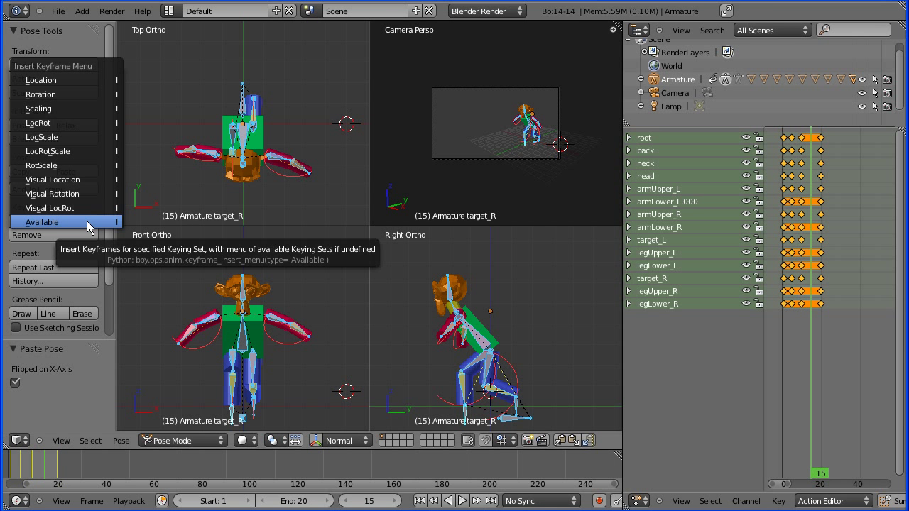
pyautogui.click(89, 222)
# - Play the run cycle from frame 1 and stop it around frame 10
pyautogui.click(420, 501)
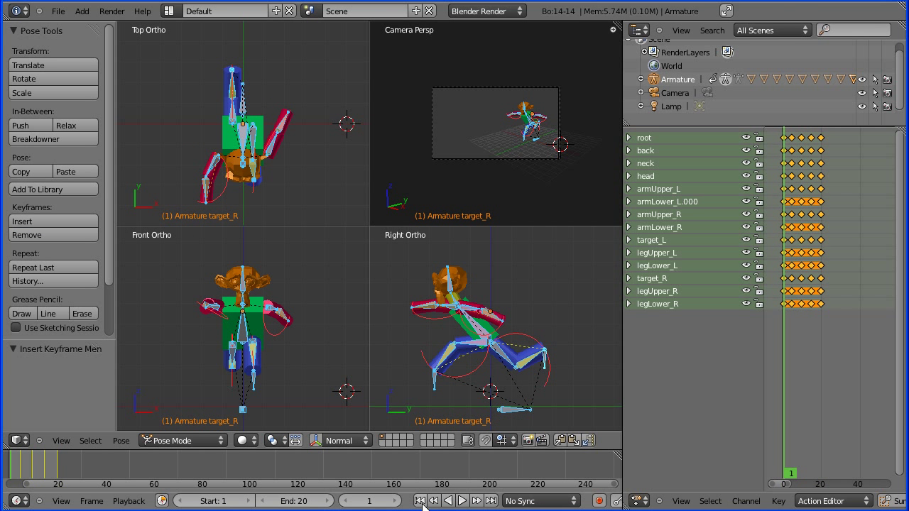
pyautogui.click(461, 501)
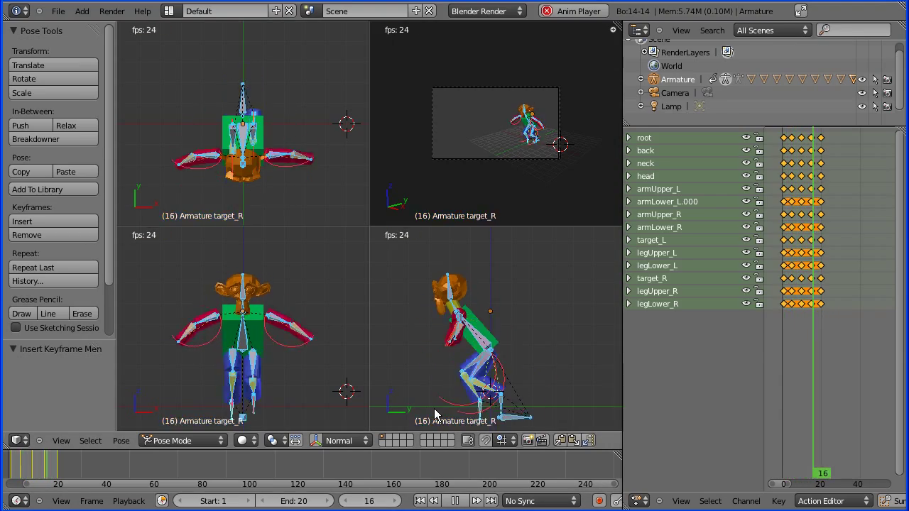
pyautogui.click(456, 502)
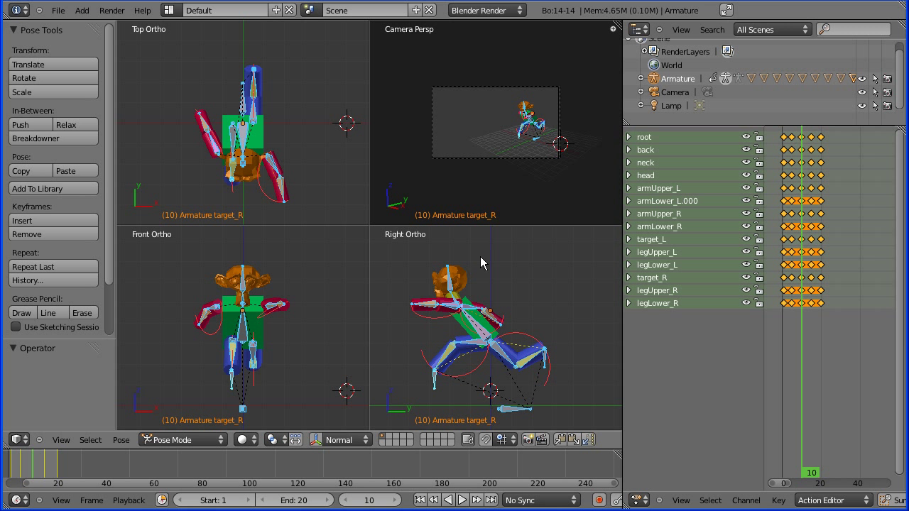
pyautogui.click(644, 500)
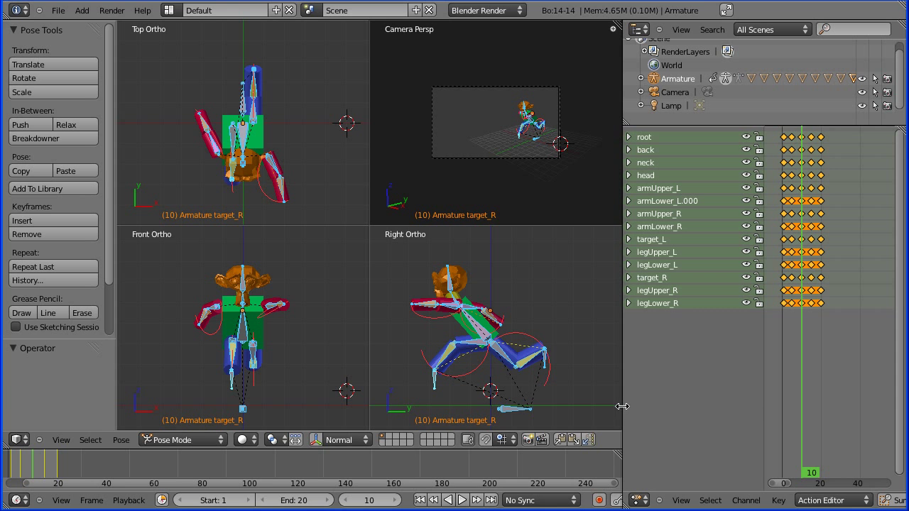
# - Drag the border beside the 3D views left twice to widen the action editor
pyautogui.moveTo(623, 393); pyautogui.dragTo(522, 398)
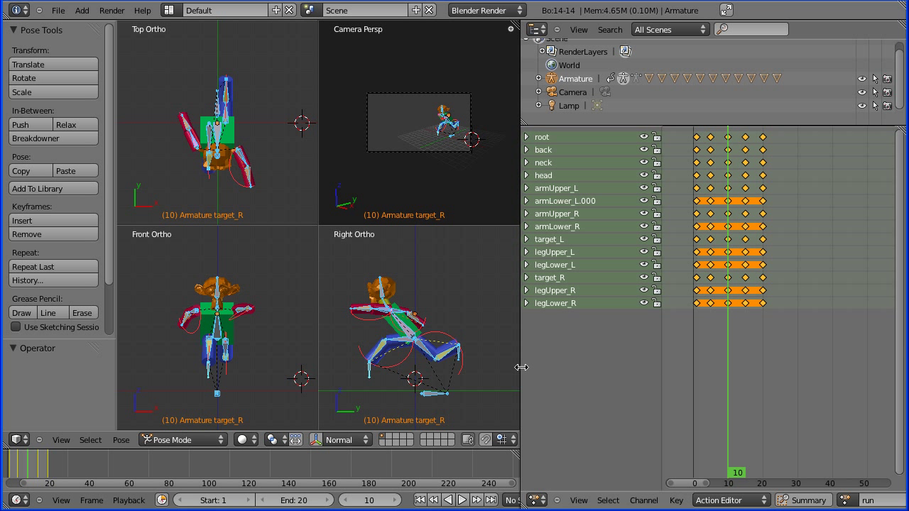
pyautogui.moveTo(521, 375); pyautogui.dragTo(443, 370)
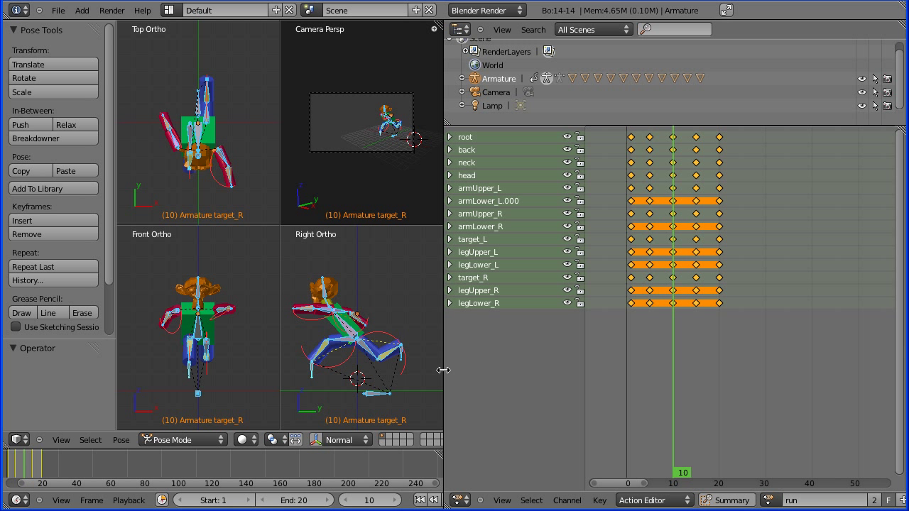
# - Make a single-user copy of the run action, named run.001
pyautogui.click(874, 501)
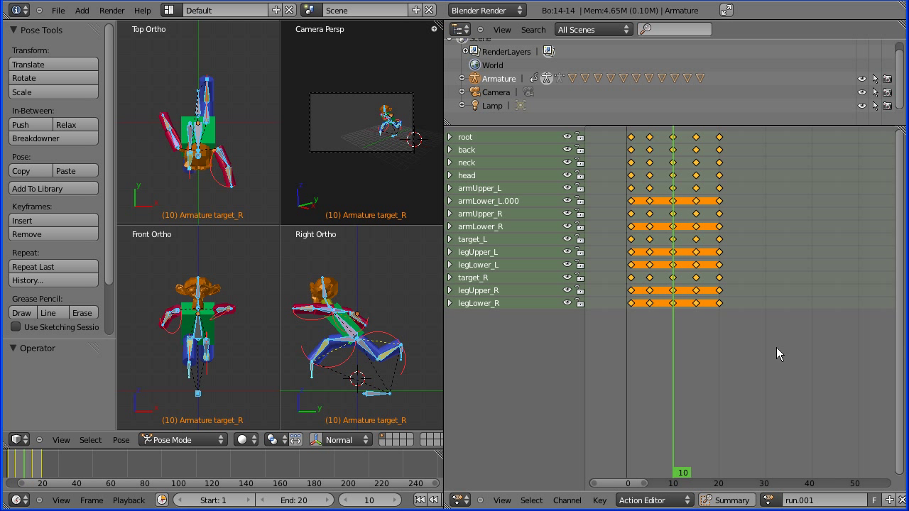
pyautogui.click(771, 501)
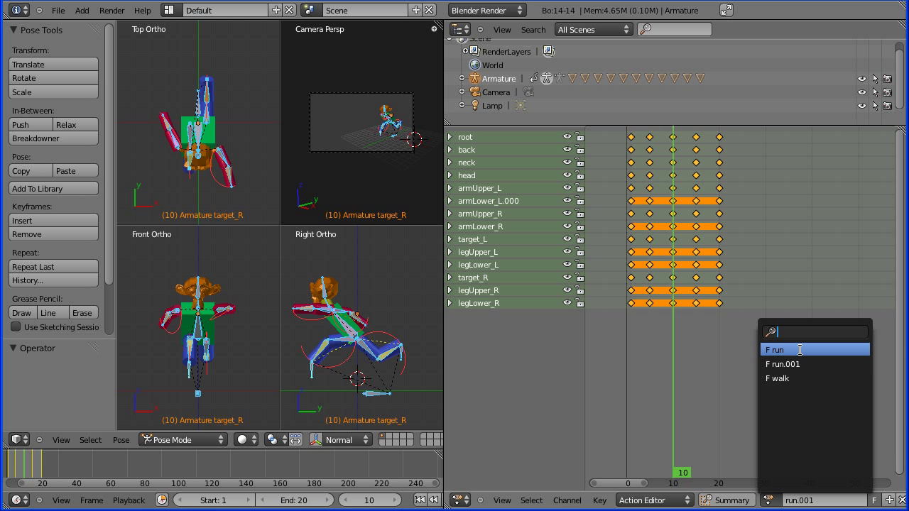
pyautogui.click(824, 504)
# - Rename the copied action from run.001 to runRepeating
pyautogui.doubleClick(827, 503)
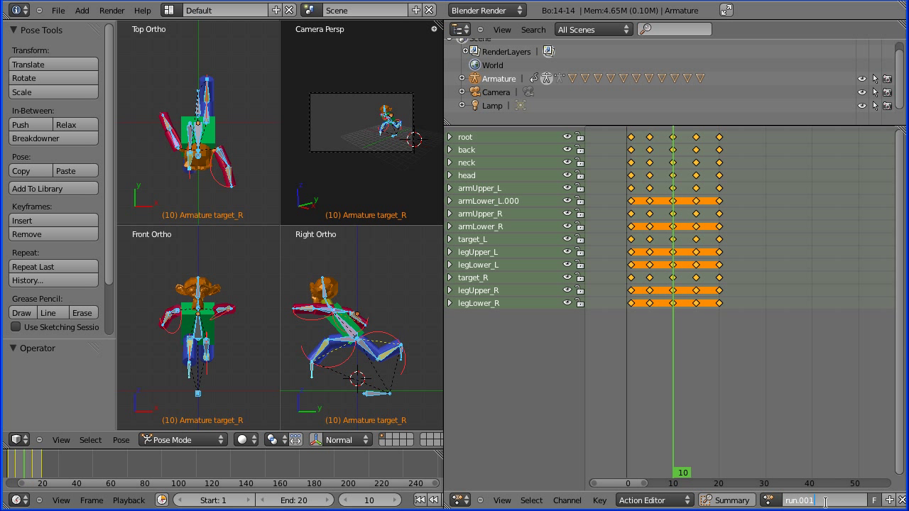
pyautogui.press('BackSpace')
pyautogui.press('BackSpace')
pyautogui.press('BackSpace')
pyautogui.press('BackSpace')
pyautogui.write('Relea')
pyautogui.press('BackSpace')
pyautogui.press('BackSpace')
pyautogui.press('BackSpace')
pyautogui.write('peating')
pyautogui.press('Return')
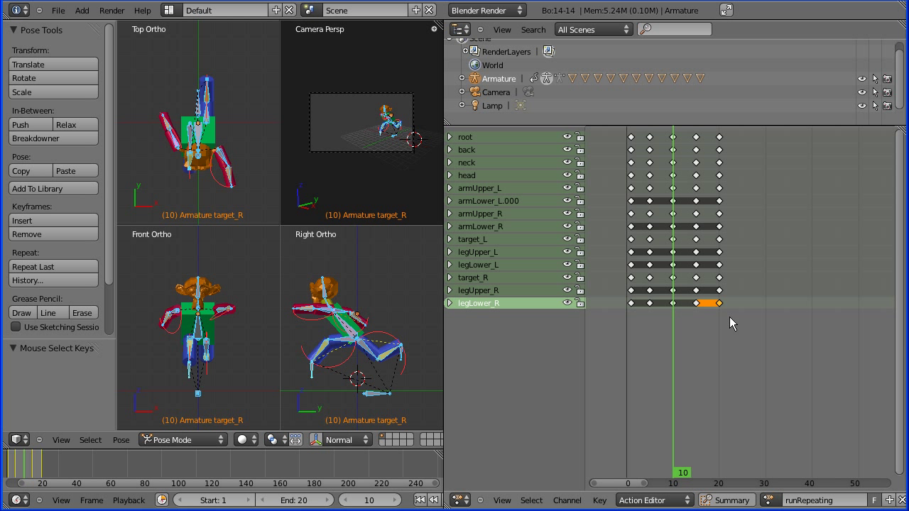
# - Box-select all keyframes and place a duplicate set 19.774 frames later
pyautogui.press('b')
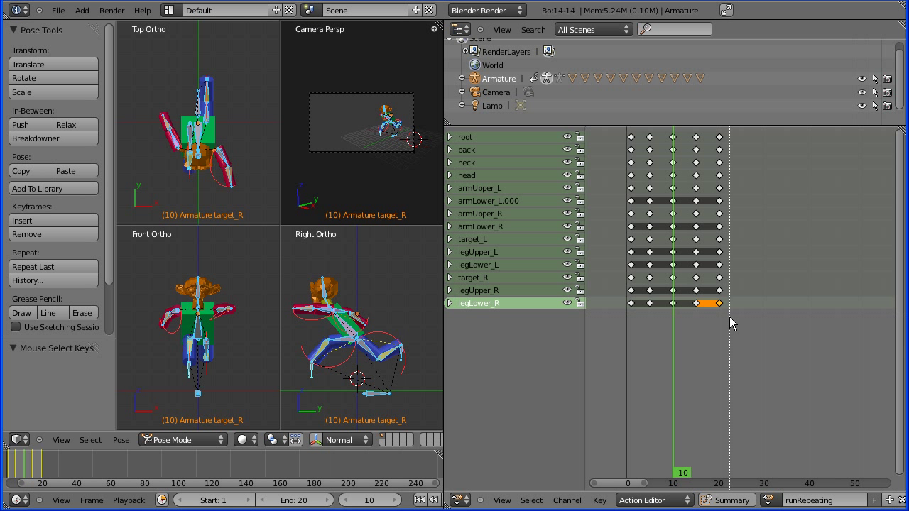
pyautogui.moveTo(729, 316); pyautogui.dragTo(641, 133)
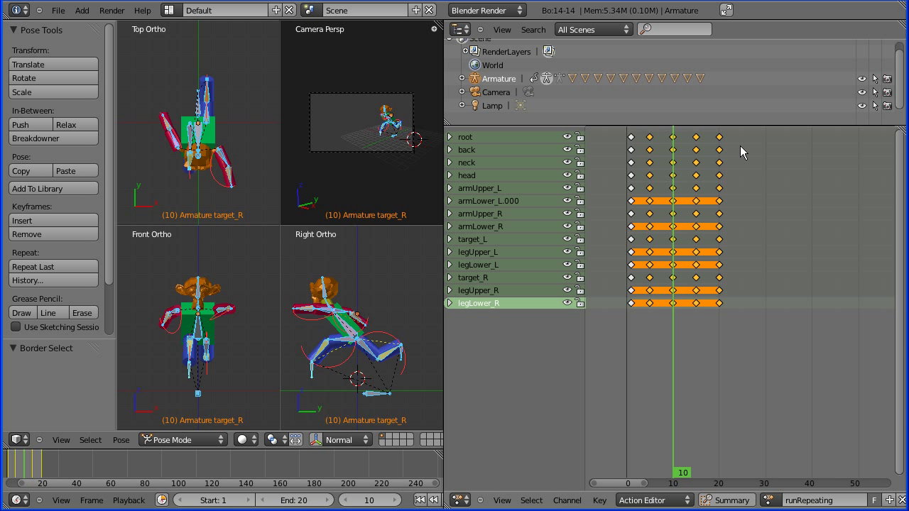
pyautogui.hotkey('shift', 'd')
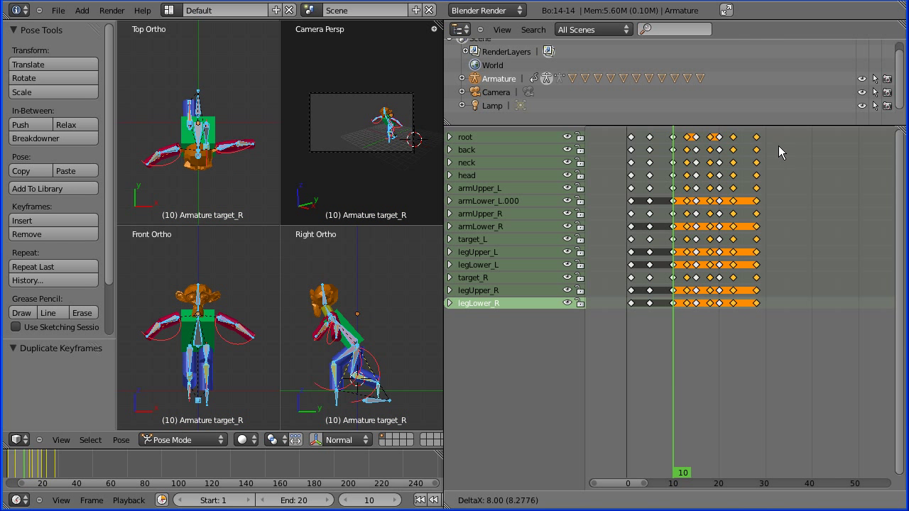
pyautogui.click(832, 152)
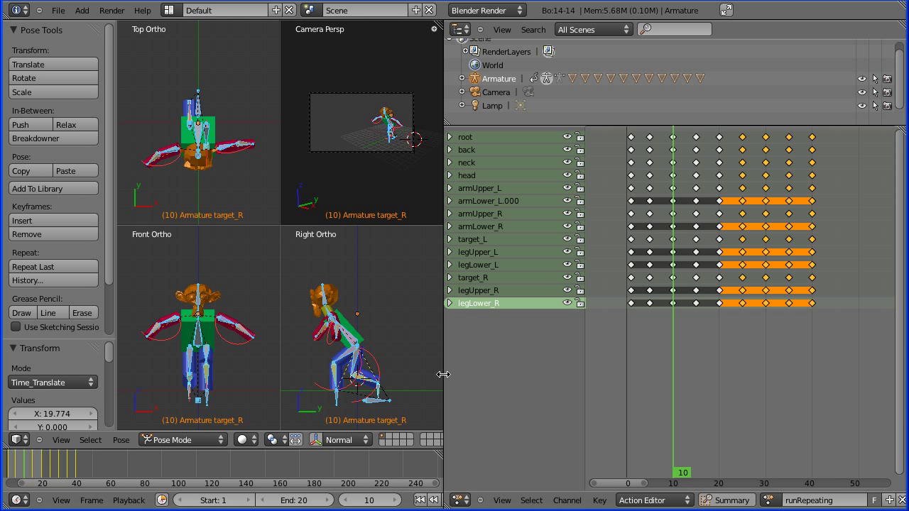
# - Duplicate the latest cycle's keys twice more, about 20 frames later each time
pyautogui.moveTo(446, 375); pyautogui.dragTo(378, 374)
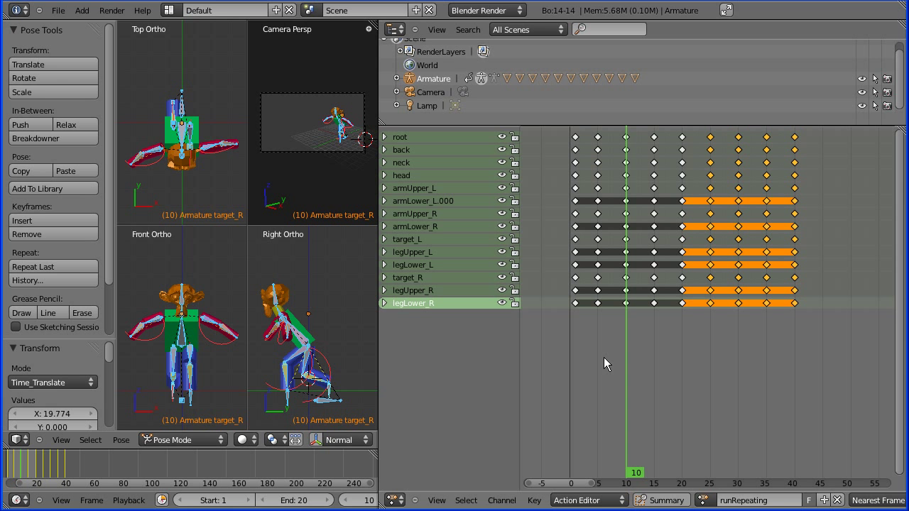
pyautogui.scroll(-2, 601, 362)
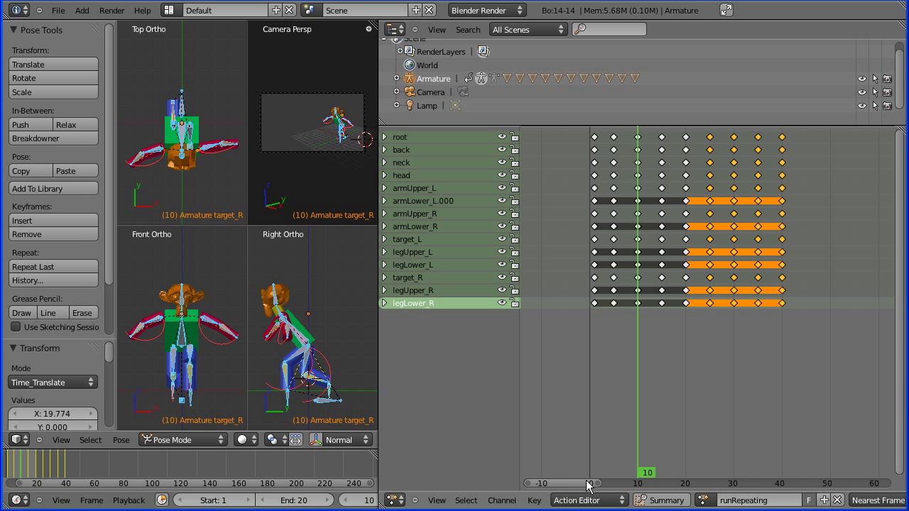
pyautogui.moveTo(589, 486); pyautogui.dragTo(594, 490)
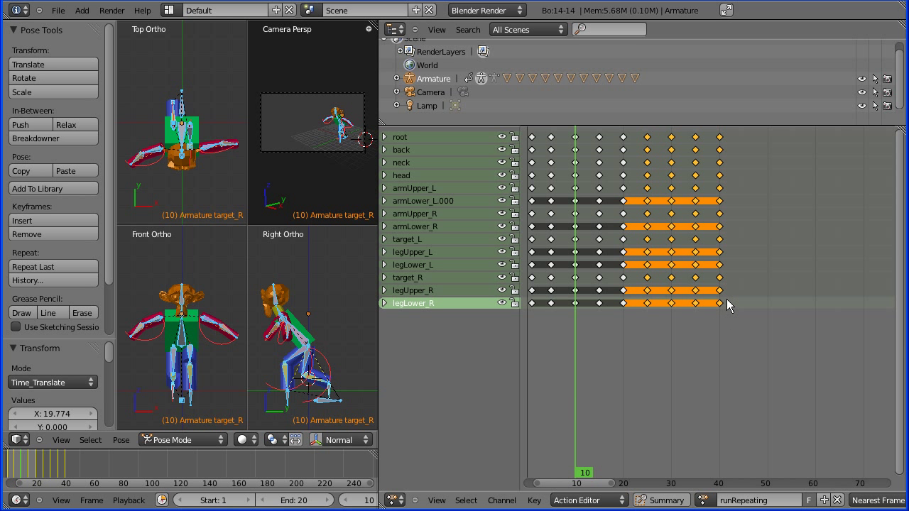
pyautogui.hotkey('shift', 'd')
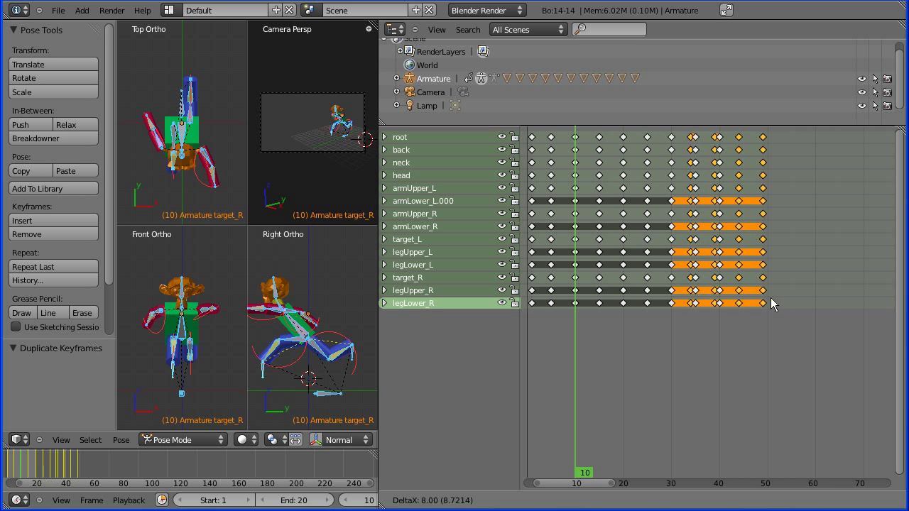
pyautogui.click(825, 303)
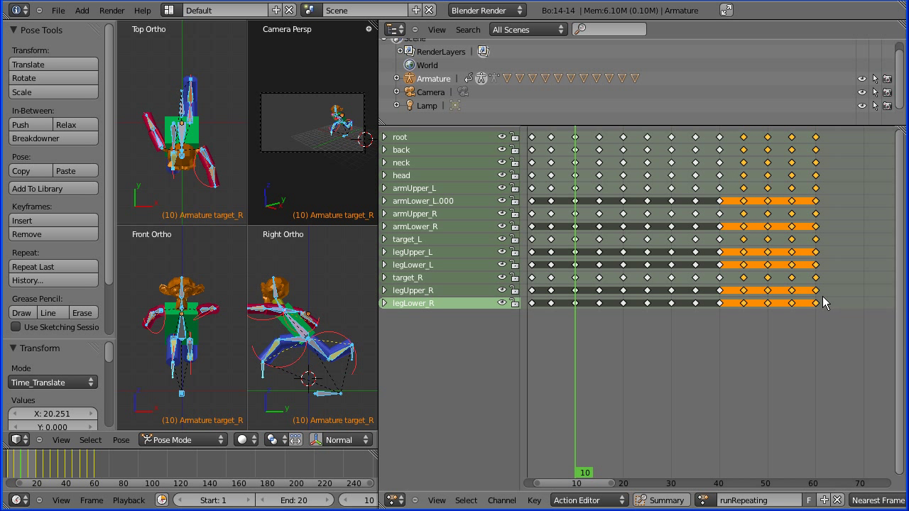
pyautogui.scroll(-2, 759, 436)
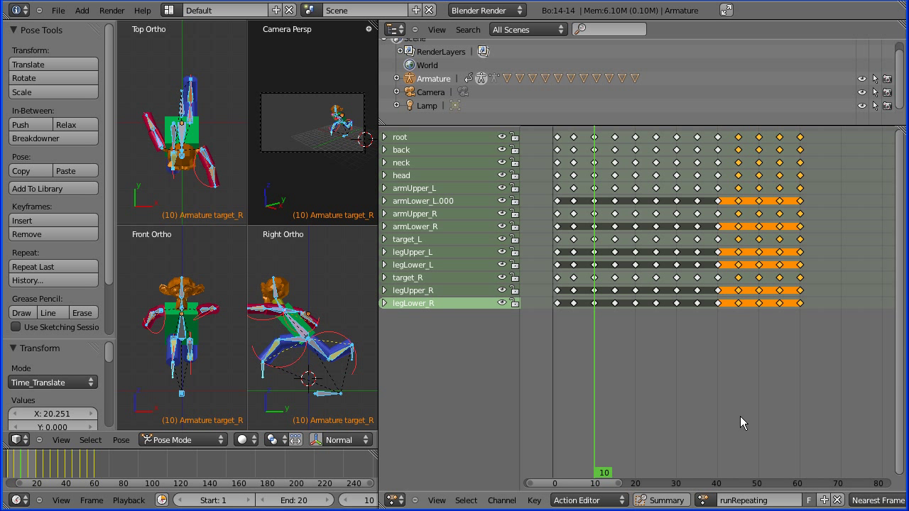
pyautogui.hotkey('shift', 'd')
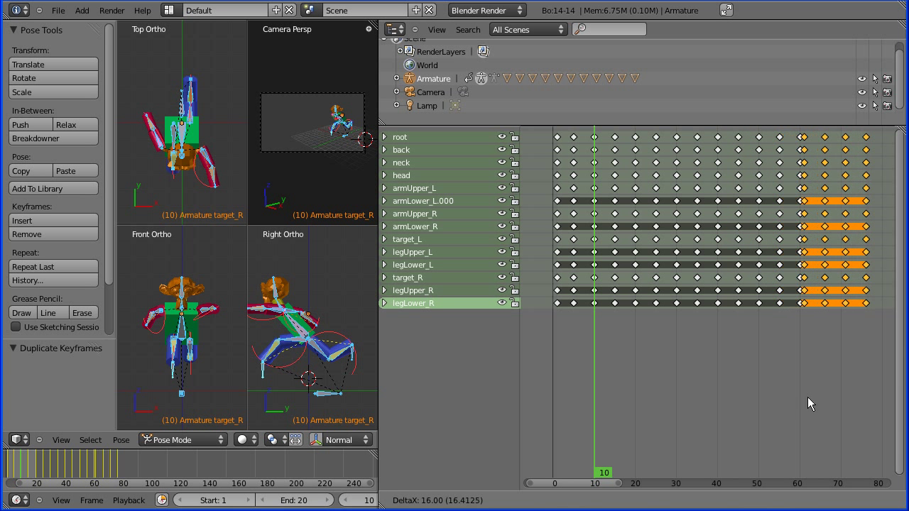
pyautogui.click(822, 402)
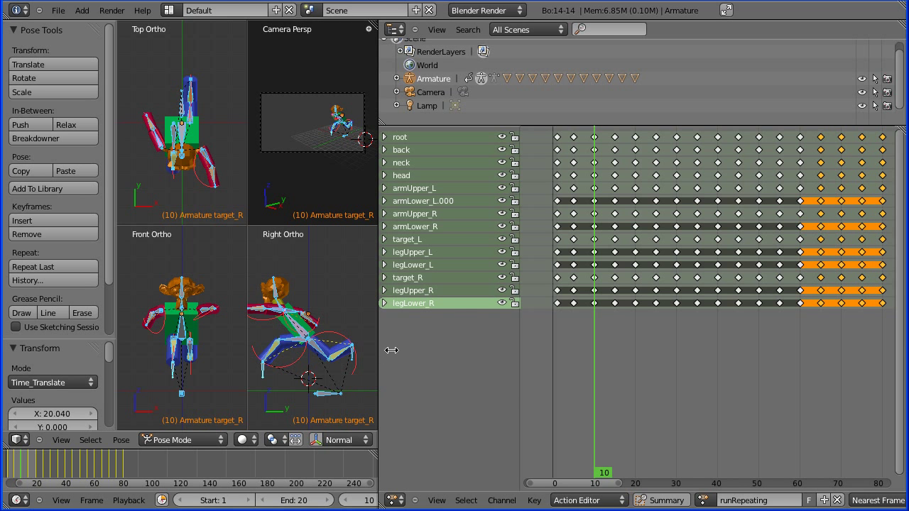
# - Widen the 3D views and set the scene end frame to 60
pyautogui.moveTo(378, 351); pyautogui.dragTo(620, 364)
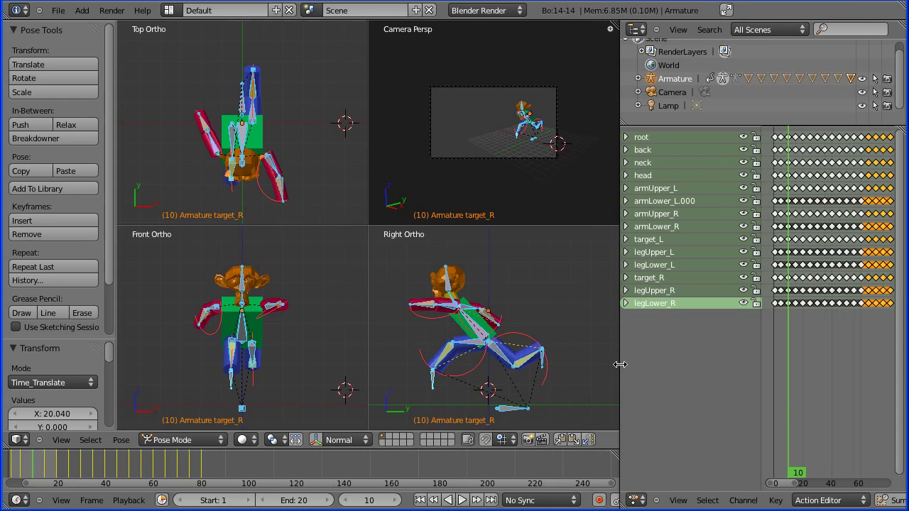
pyautogui.click(307, 501)
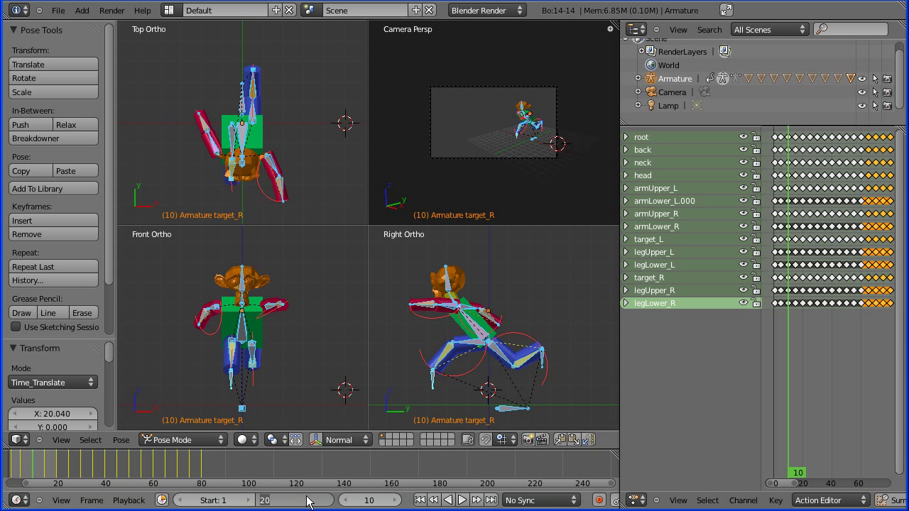
pyautogui.write('60')
pyautogui.press('Return')
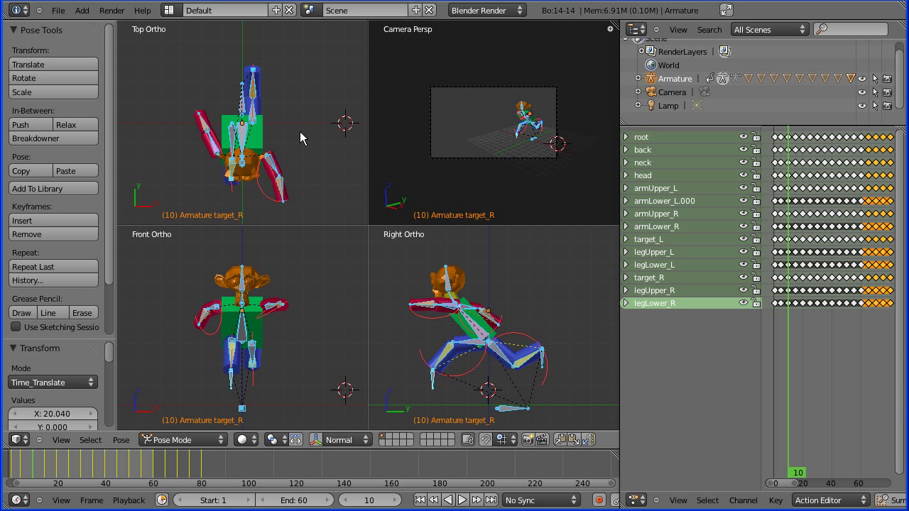
# - Zoom out the 3D viewports to see more of the scene
pyautogui.scroll(-3, 297, 135)
pyautogui.scroll(-2, 298, 135)
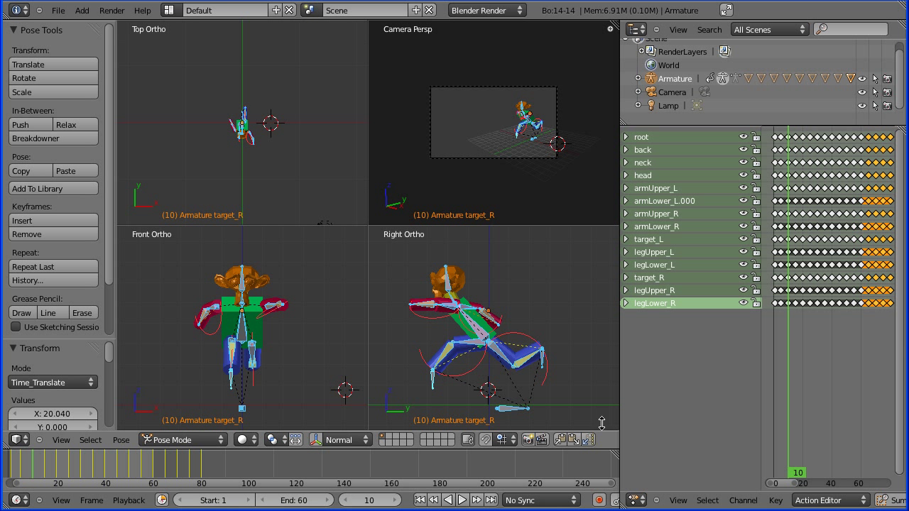
pyautogui.scroll(-3, 575, 343)
pyautogui.scroll(-5, 569, 338)
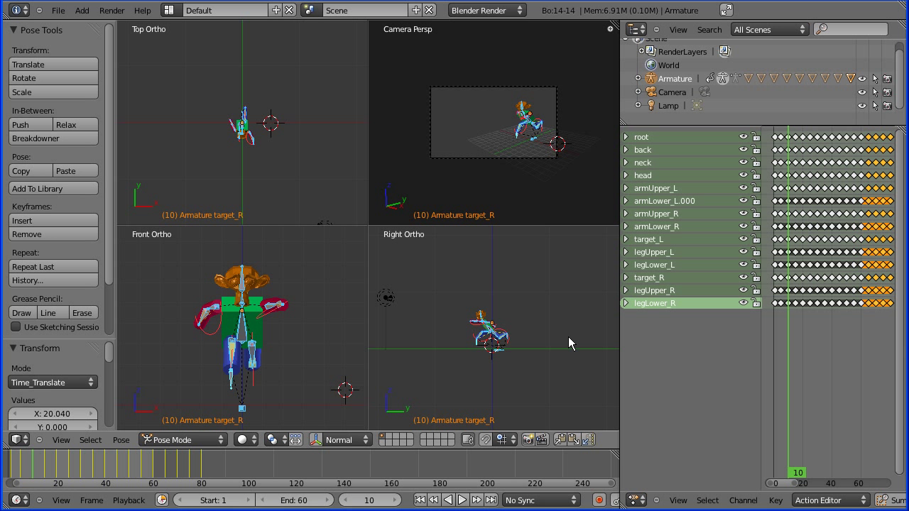
pyautogui.scroll(-1, 322, 174)
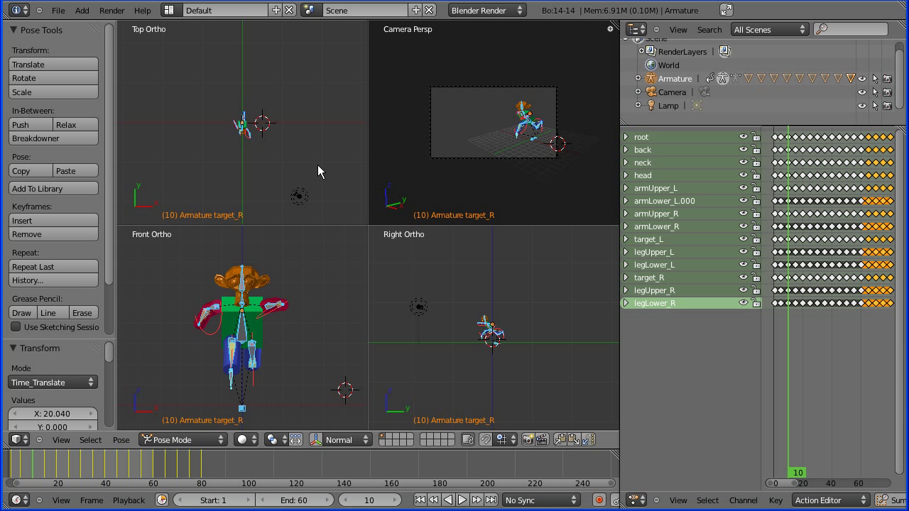
# - In Object Mode, move the whole armature 22.575 units along Y
pyautogui.click(171, 438)
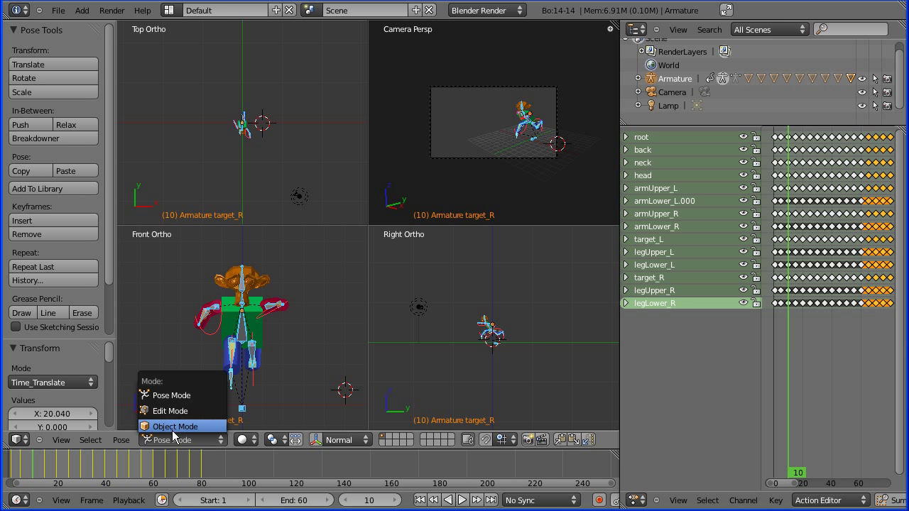
pyautogui.click(173, 426)
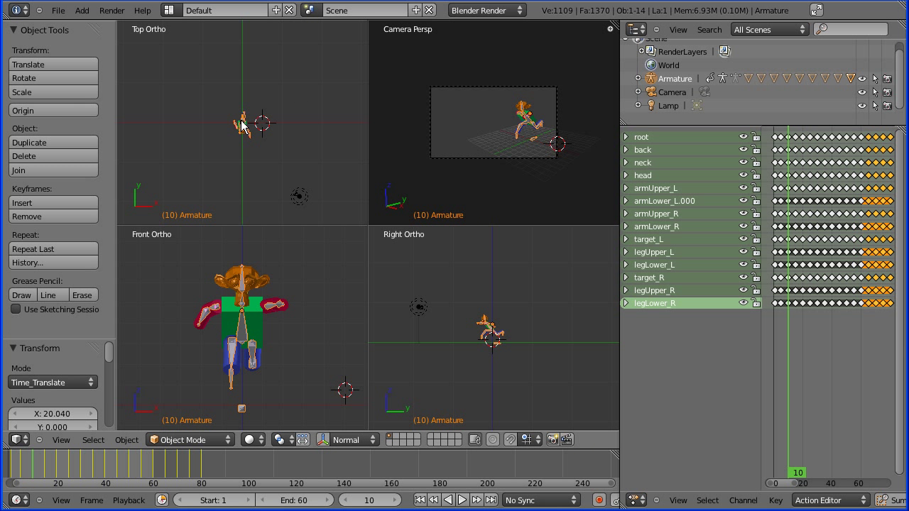
pyautogui.press('g')
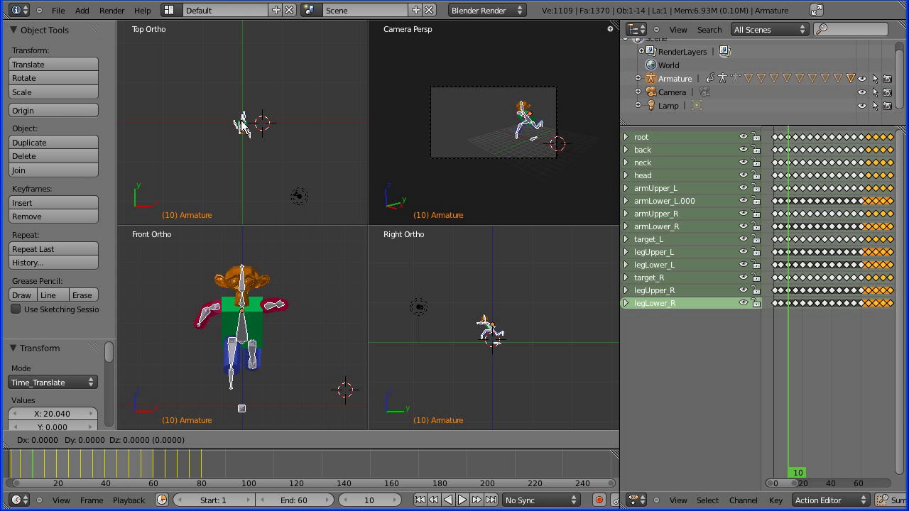
pyautogui.press('y')
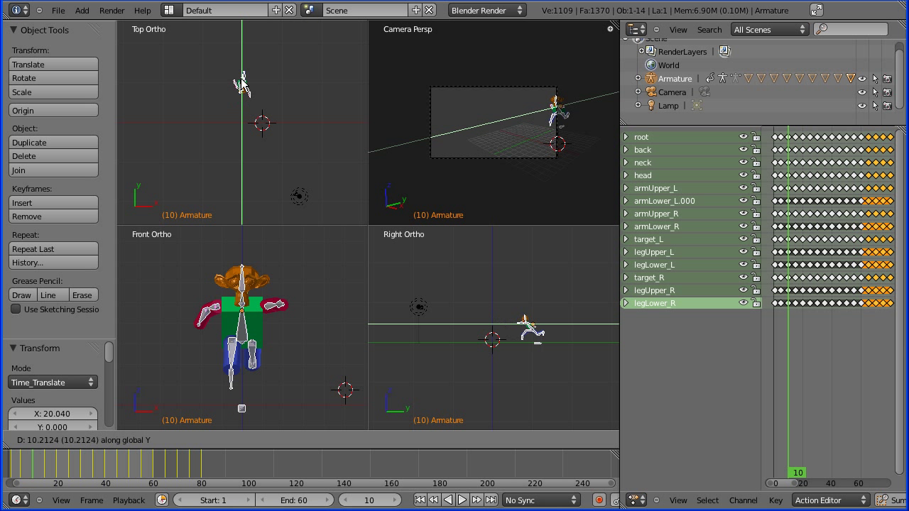
pyautogui.click(243, 37)
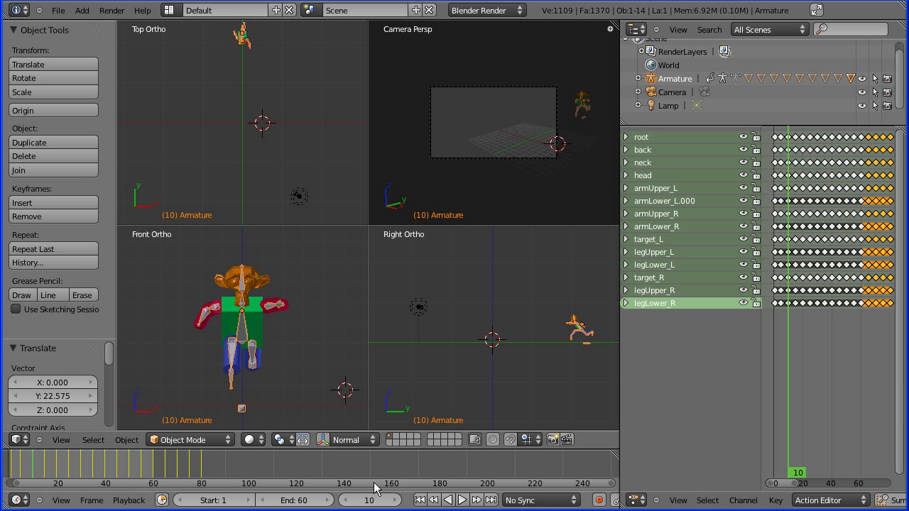
# - Insert a Location keyframe for the armature at frame 1
pyautogui.click(420, 501)
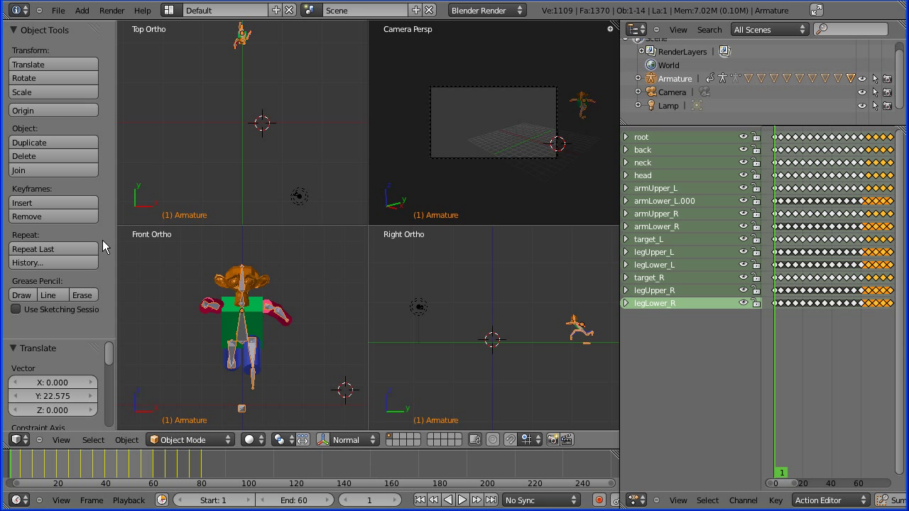
pyautogui.click(66, 202)
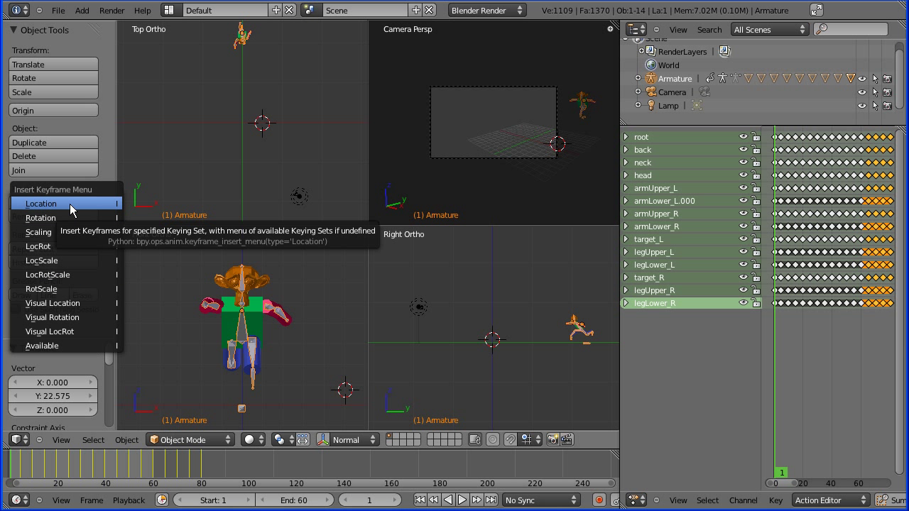
pyautogui.click(70, 203)
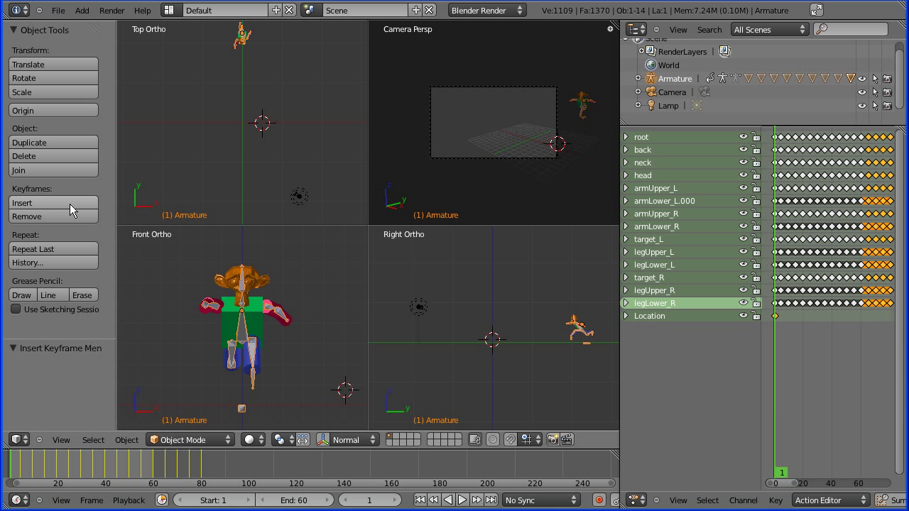
# - At frame 60, move the armature -43.358 along Y and key its location
pyautogui.click(490, 501)
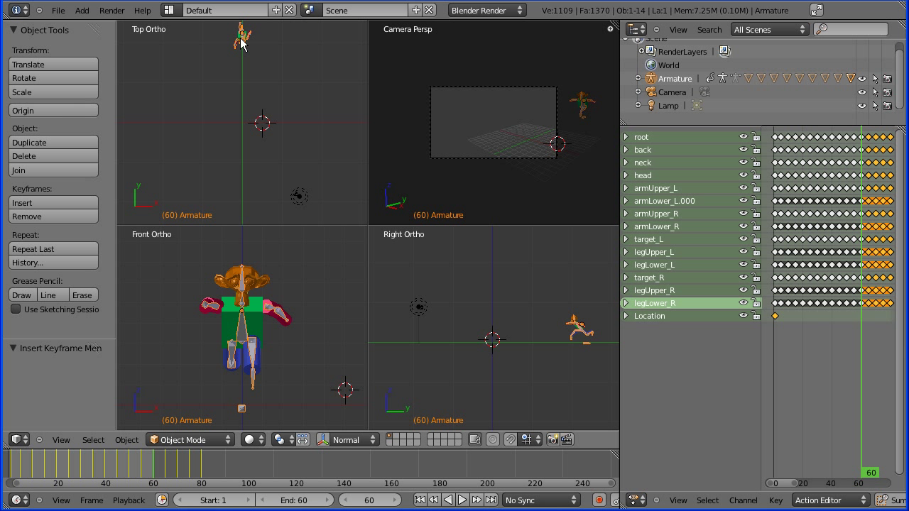
pyautogui.press('g')
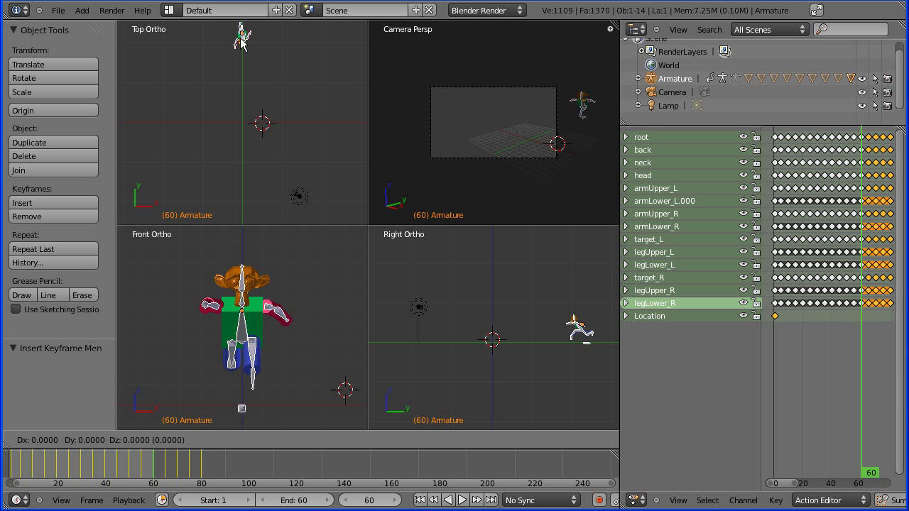
pyautogui.press('y')
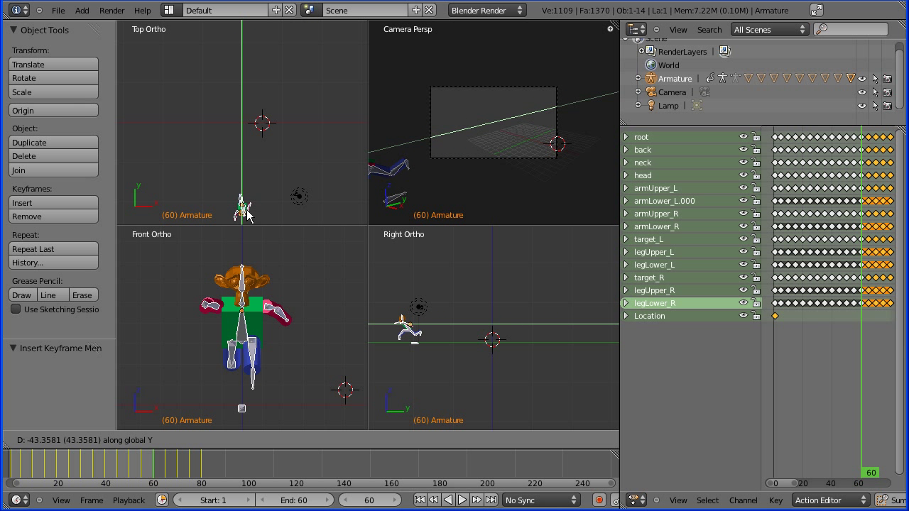
pyautogui.click(247, 214)
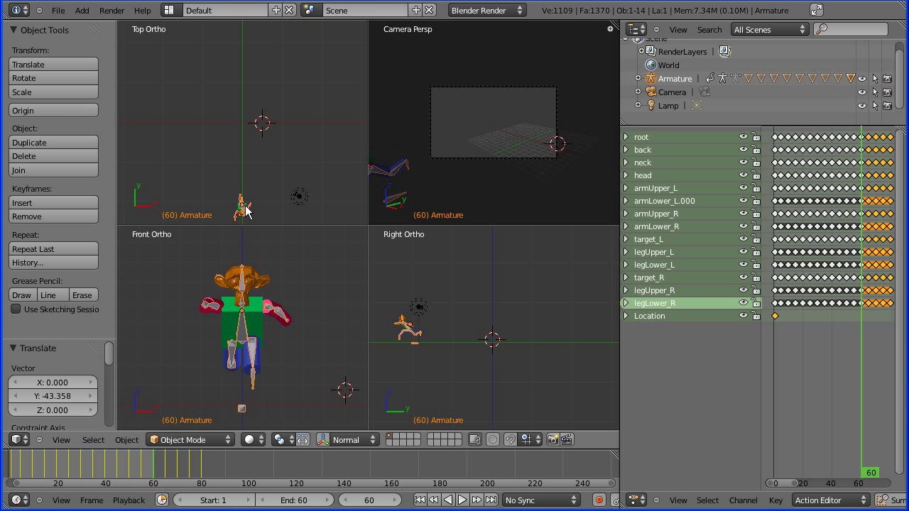
pyautogui.click(75, 202)
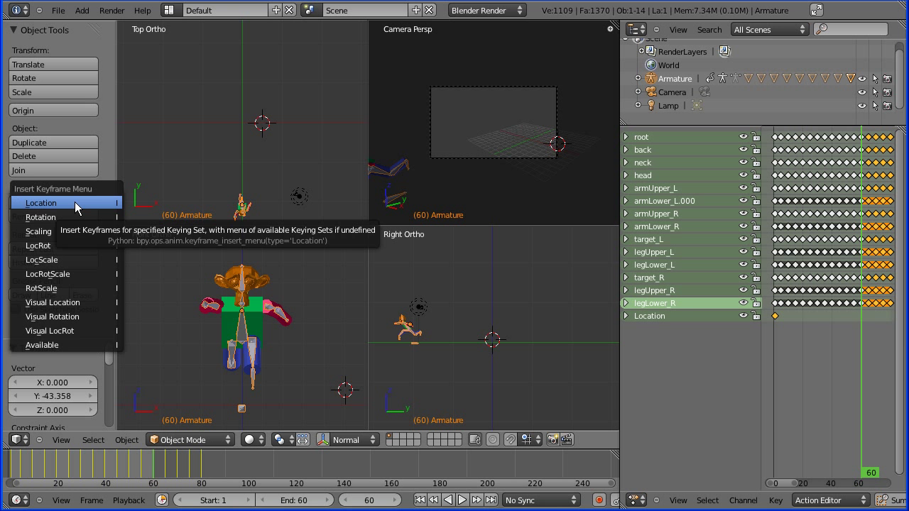
pyautogui.click(79, 203)
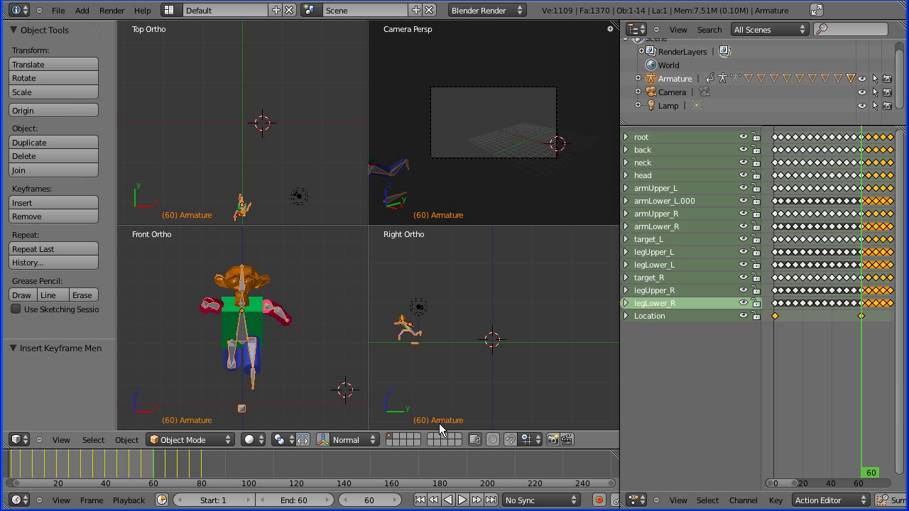
# - Play the 60-frame run from frame 1 and stop it with the armature mid-stride at frame 31
pyautogui.click(420, 501)
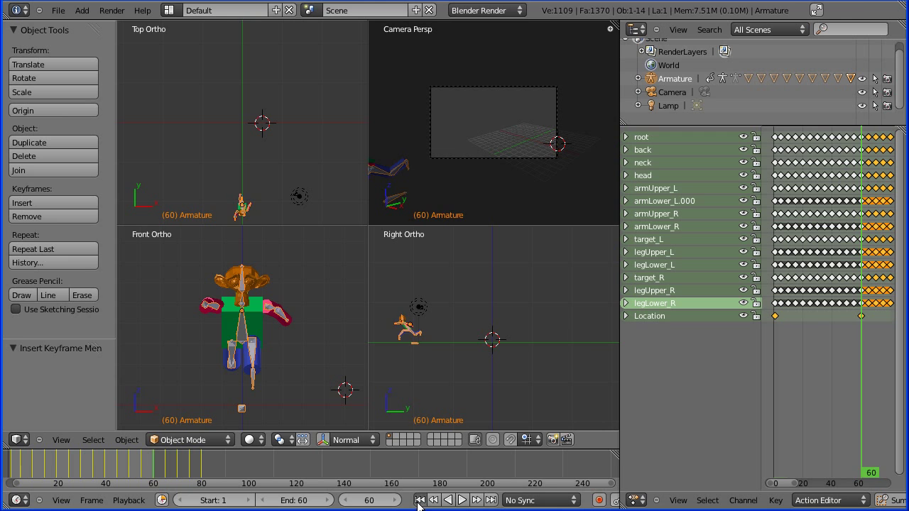
pyautogui.click(460, 501)
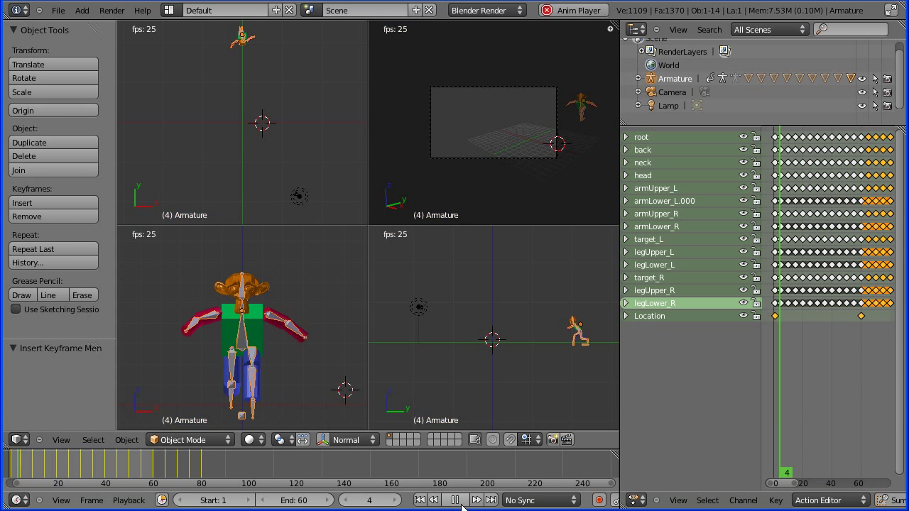
pyautogui.hotkey('alt', 'a')
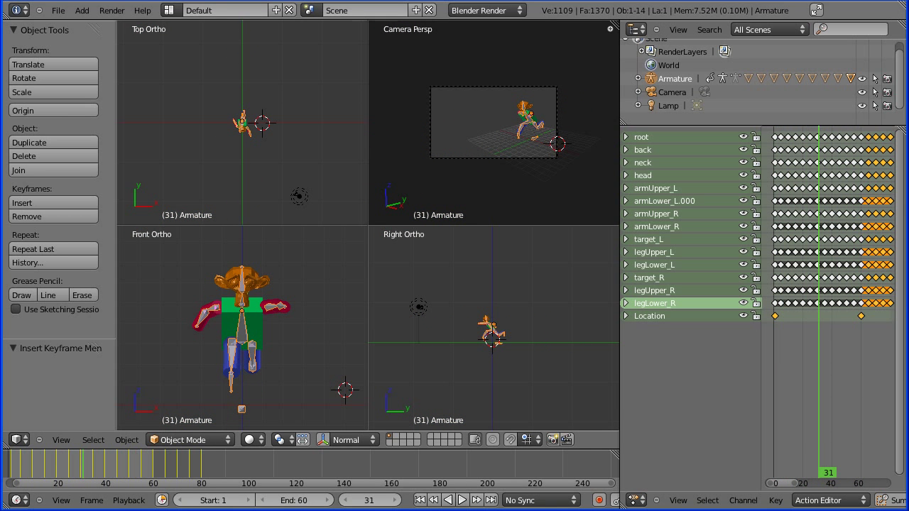